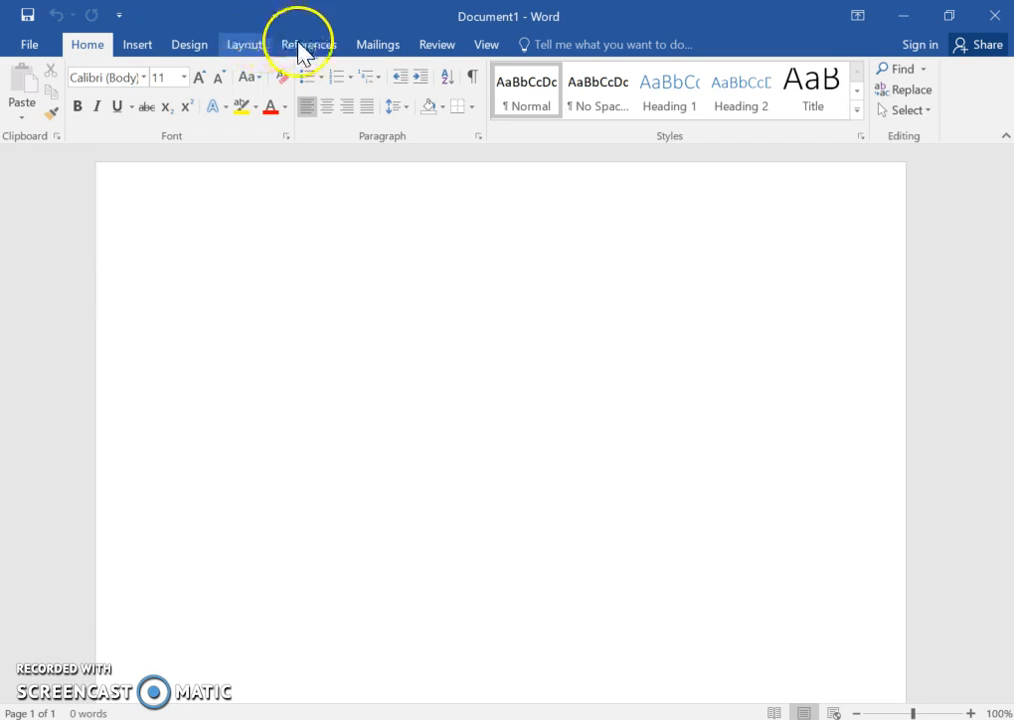
Step: Set the document's citation style to MLA Seventh Edition
{"action": "left_click", "coordinate": [331, 50]}
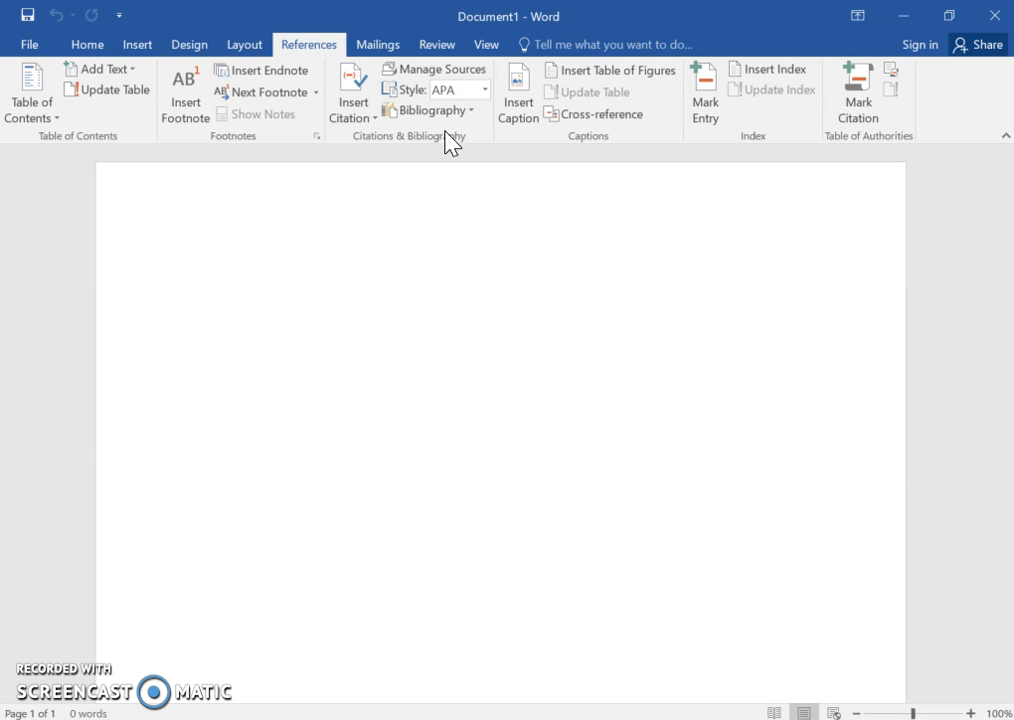
{"action": "left_click", "coordinate": [488, 91]}
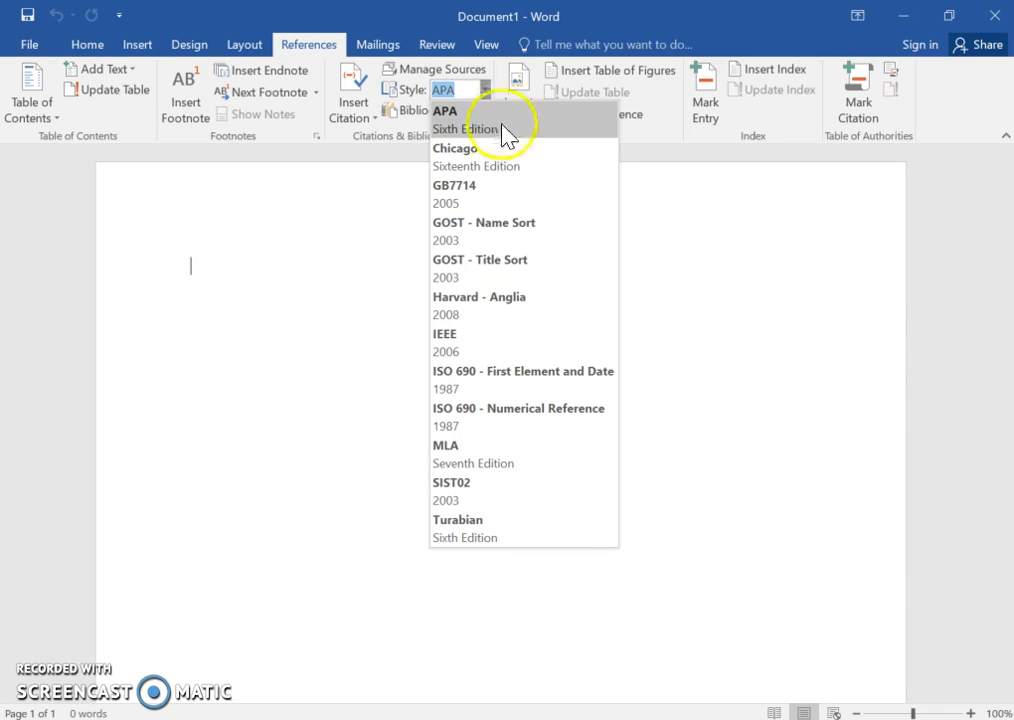
{"action": "left_click", "coordinate": [492, 455]}
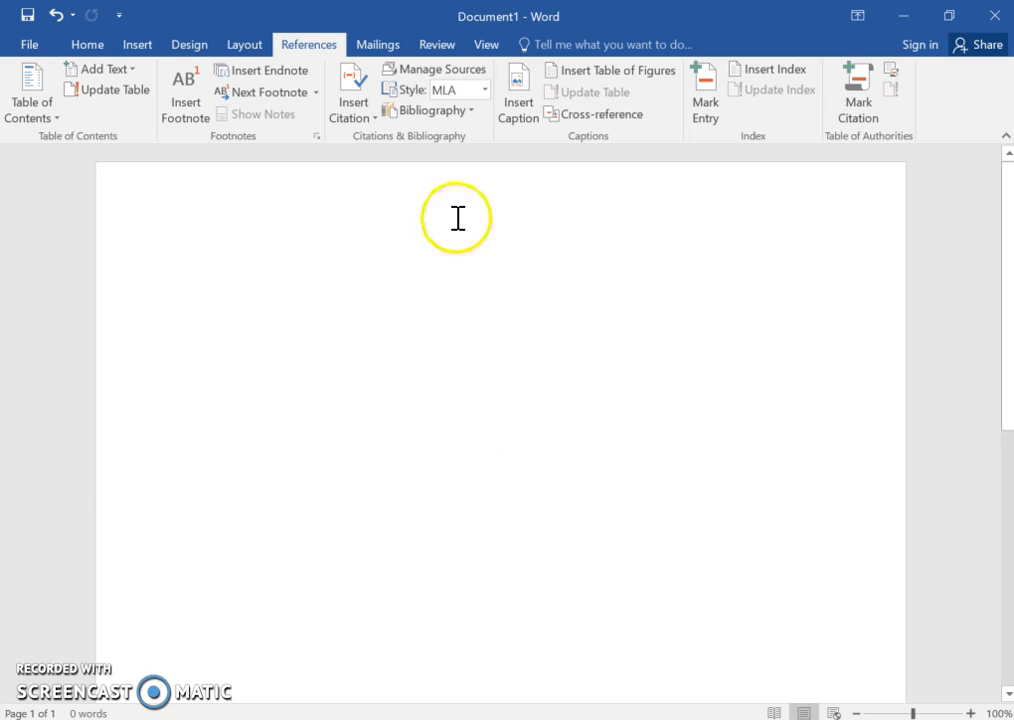
Step: Start a new book source in the Source Manager and consult the book's title page in Image Mate's enlarged live image
{"action": "left_click", "coordinate": [407, 72]}
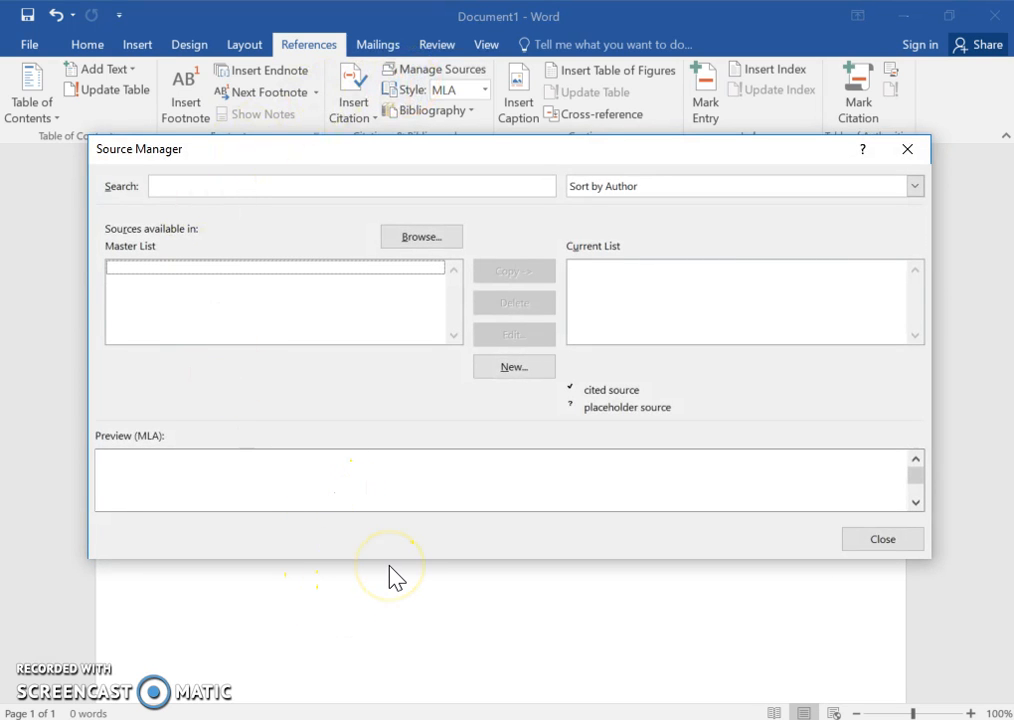
{"action": "left_click", "coordinate": [484, 382]}
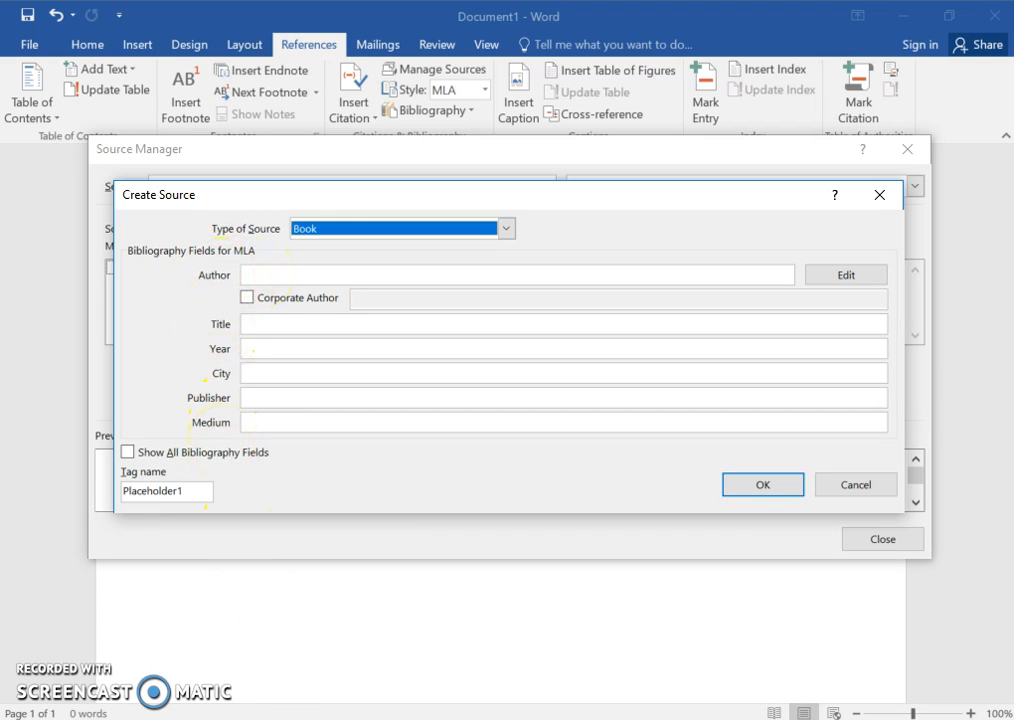
{"action": "mouse_move", "coordinate": [272, 718]}
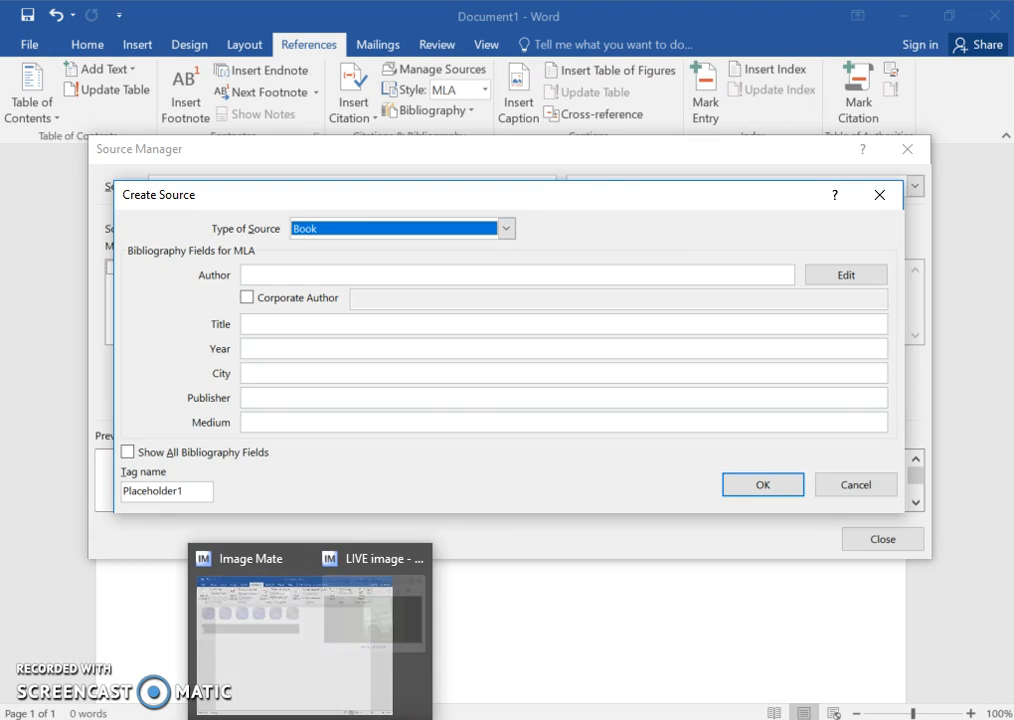
{"action": "left_click", "coordinate": [347, 683]}
{"action": "left_click", "coordinate": [636, 19]}
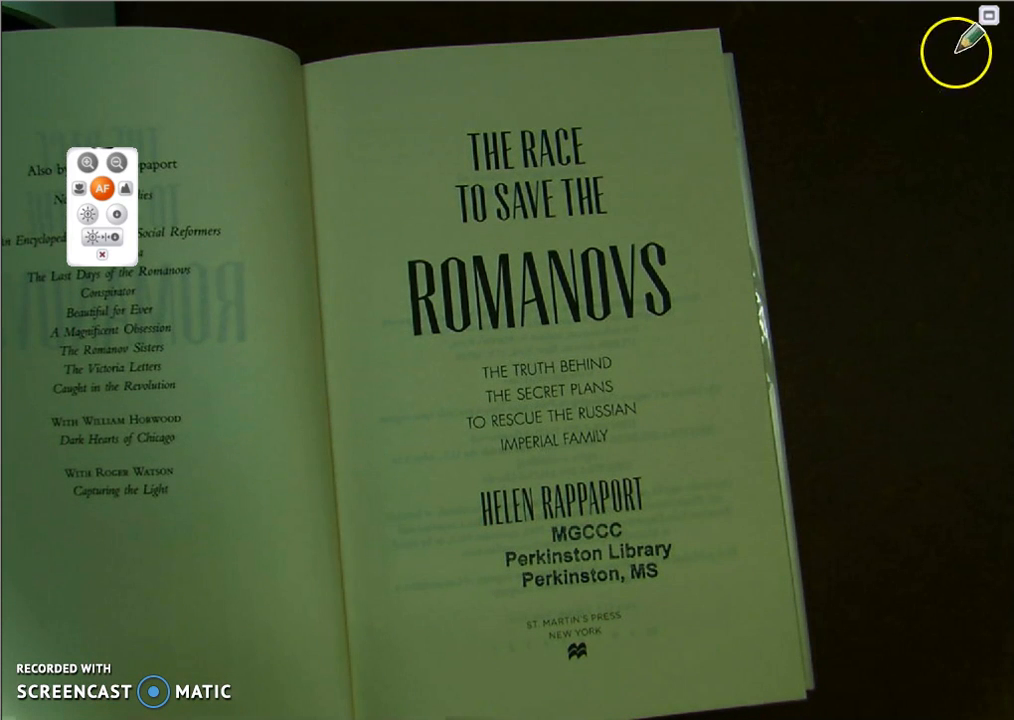
{"action": "left_click", "coordinate": [985, 20]}
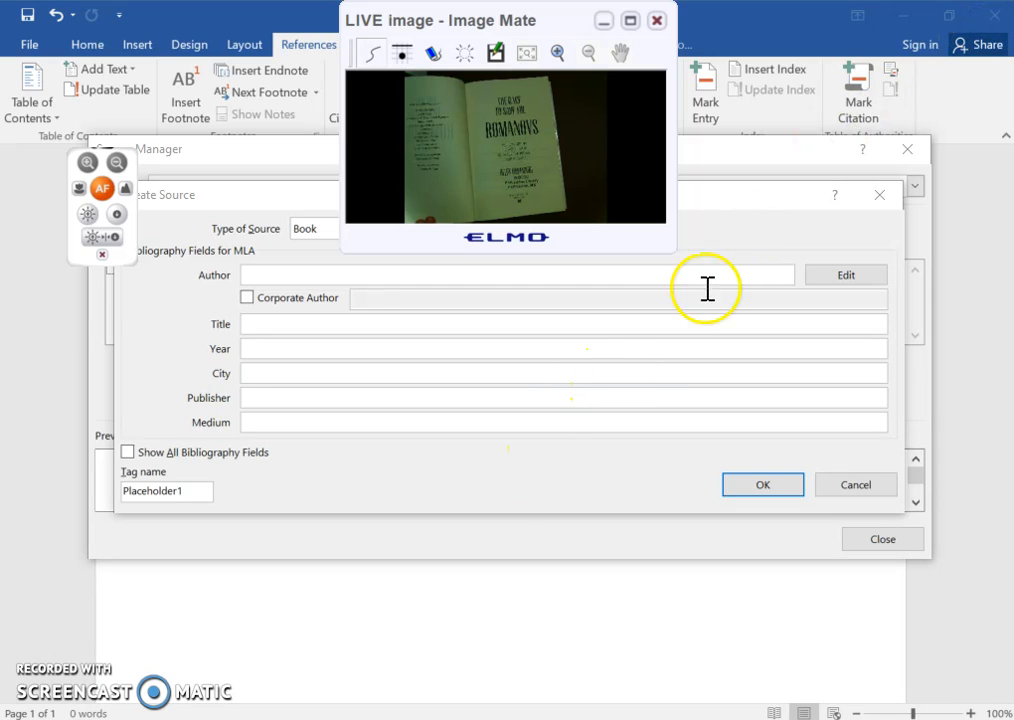
{"action": "left_click", "coordinate": [835, 150]}
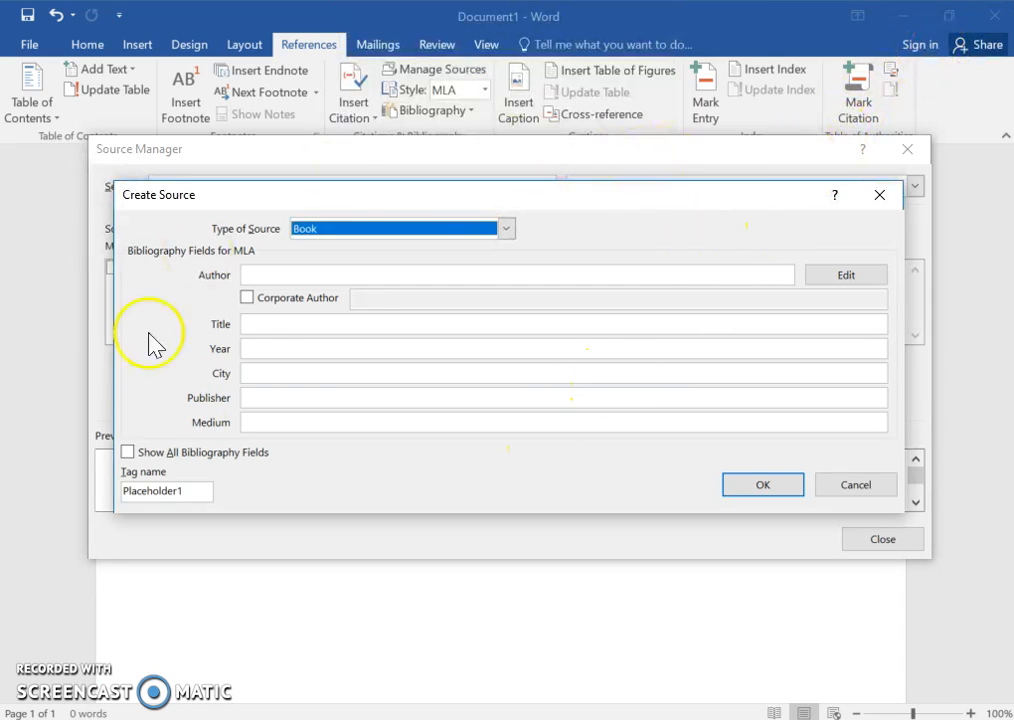
Step: Enter the book author's name and the title "The Race to Save the Romanovs: The Truth Behind the Secret Plans to Rescue the Russian Imperial Family"
{"action": "left_click", "coordinate": [270, 270]}
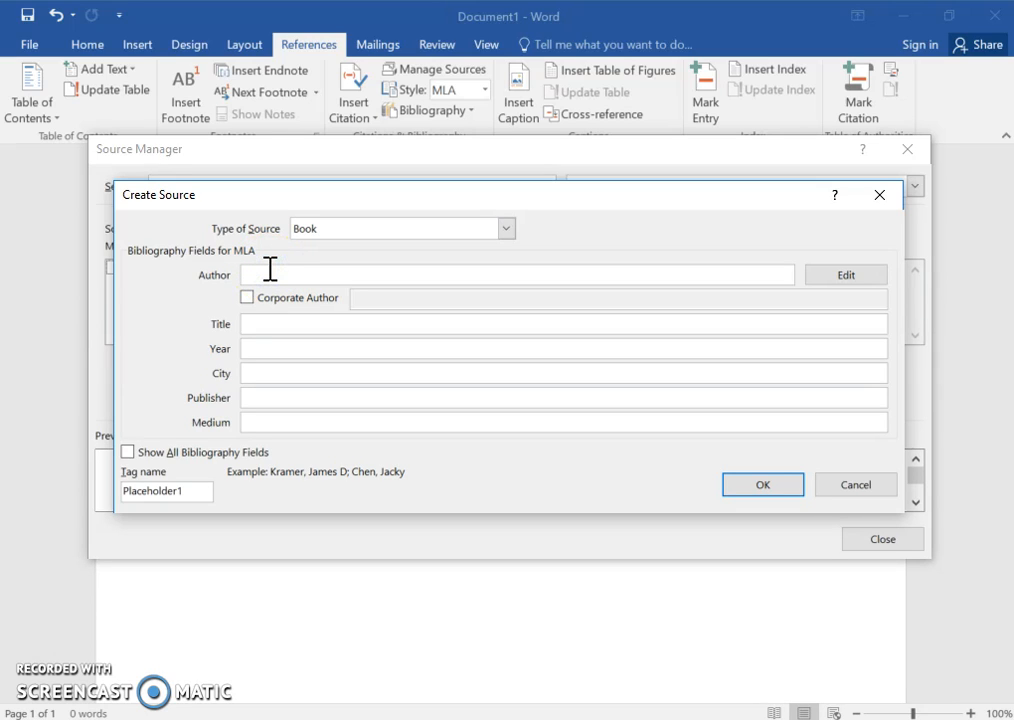
{"action": "type", "text": "Helen Rappaport"}
{"action": "left_click", "coordinate": [346, 324]}
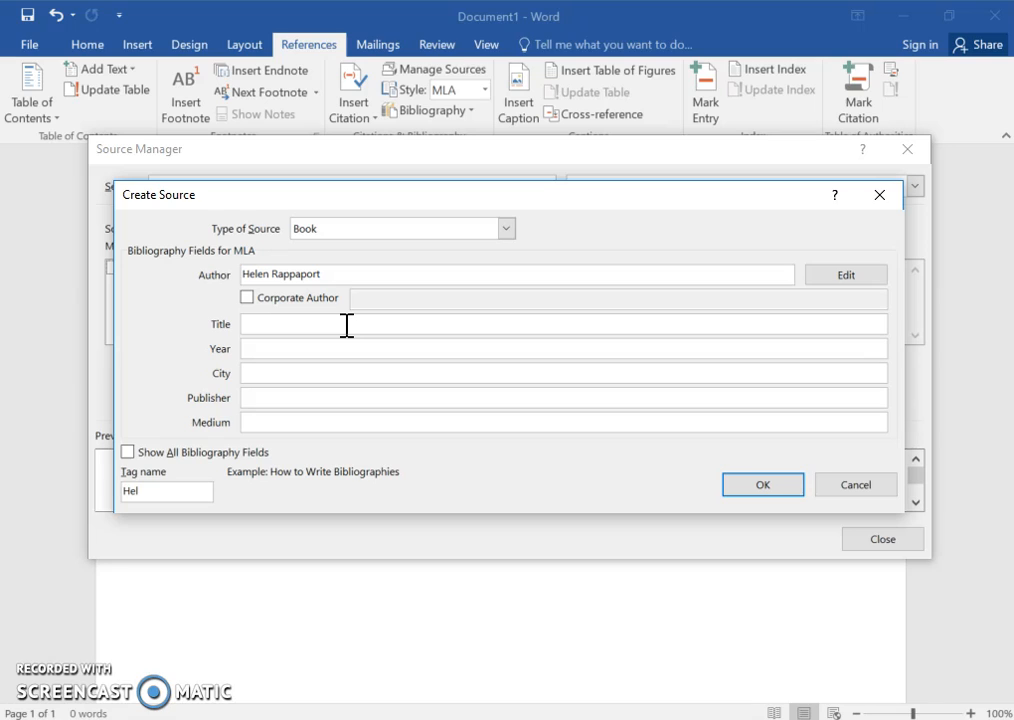
{"action": "type", "text": "The Race to Save the Romanov"}
{"action": "type", "text": "s: The T"}
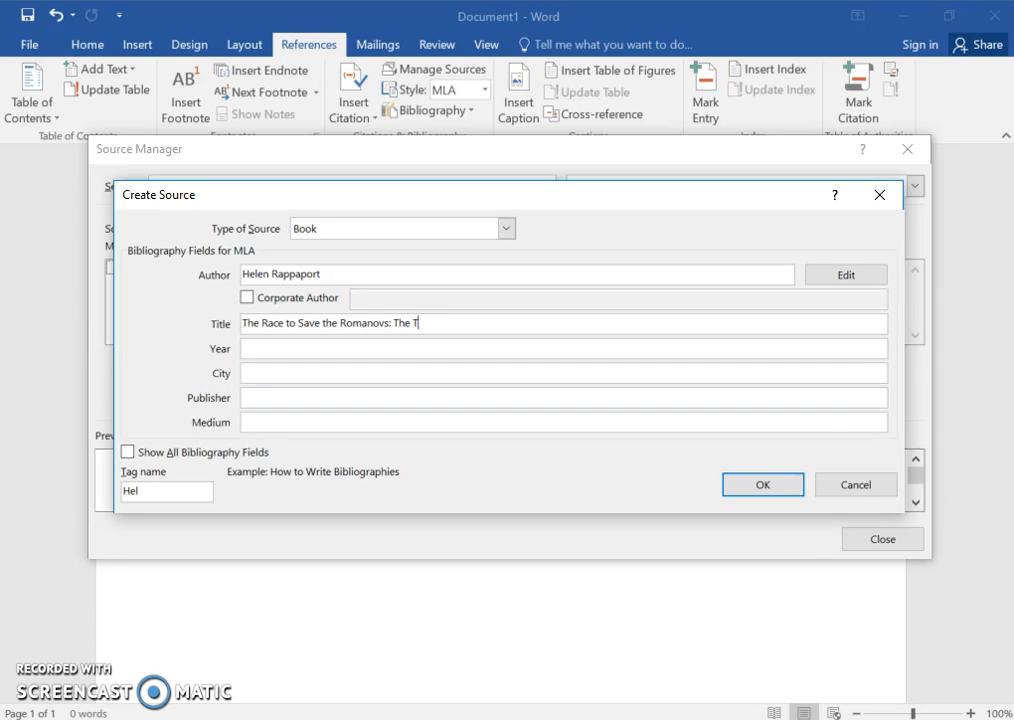
{"action": "type", "text": "ruth Behind the Secret"}
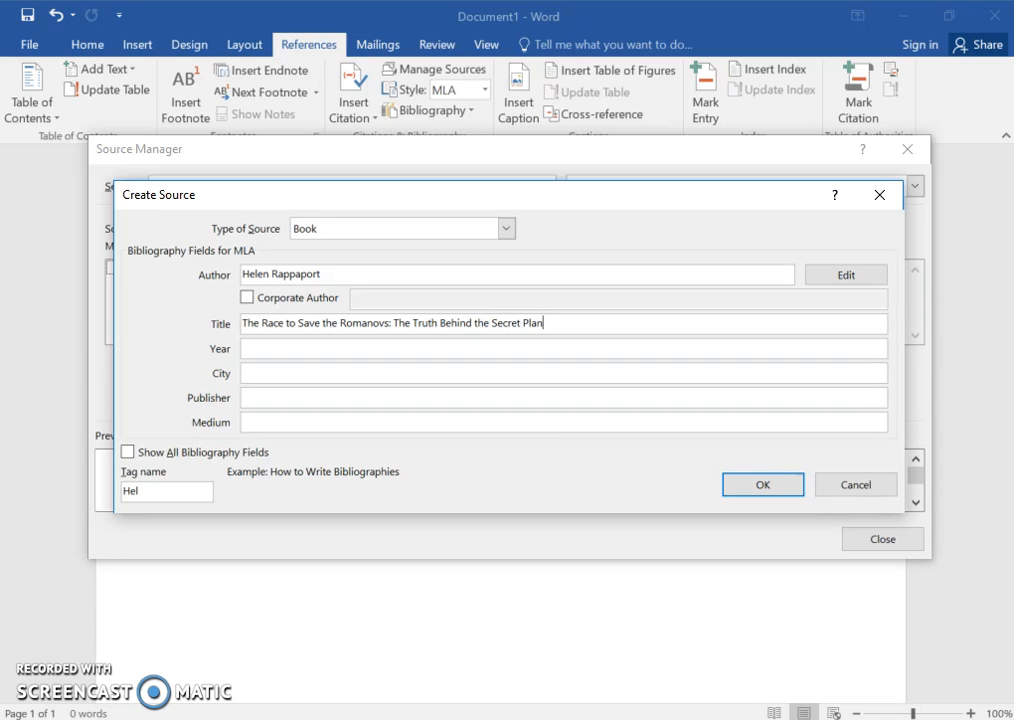
{"action": "type", "text": "Plans to Rescue the Russian"}
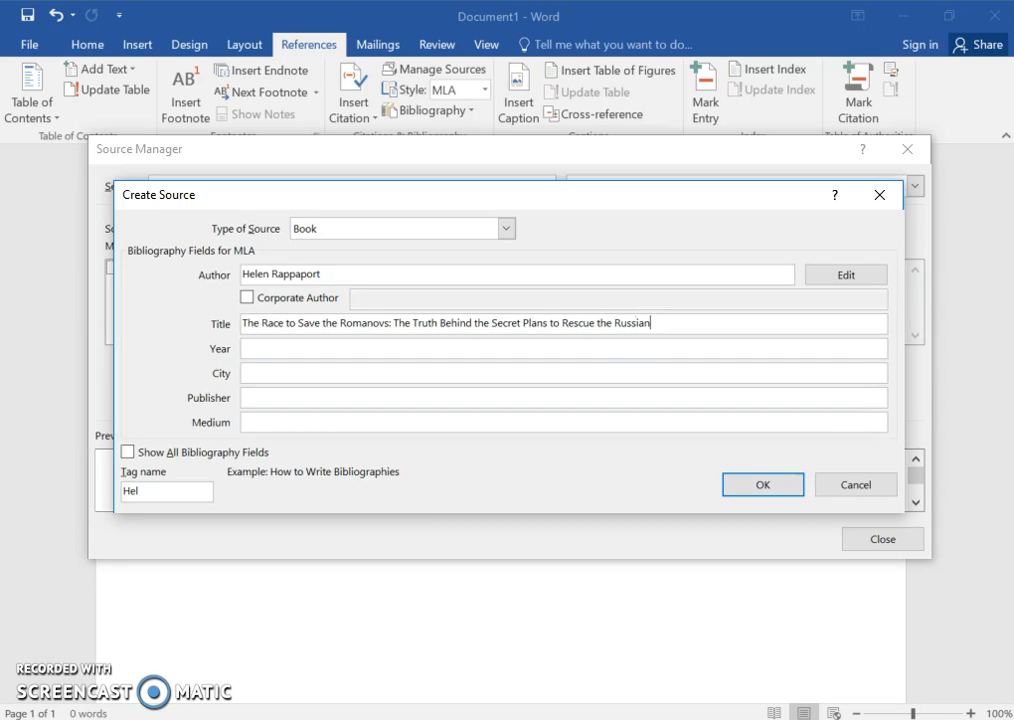
{"action": "type", "text": " Imperial Family"}
Step: Check the book's copyright page in Image Mate's enlarged live image and set the source's year to 2018
{"action": "left_click", "coordinate": [243, 348]}
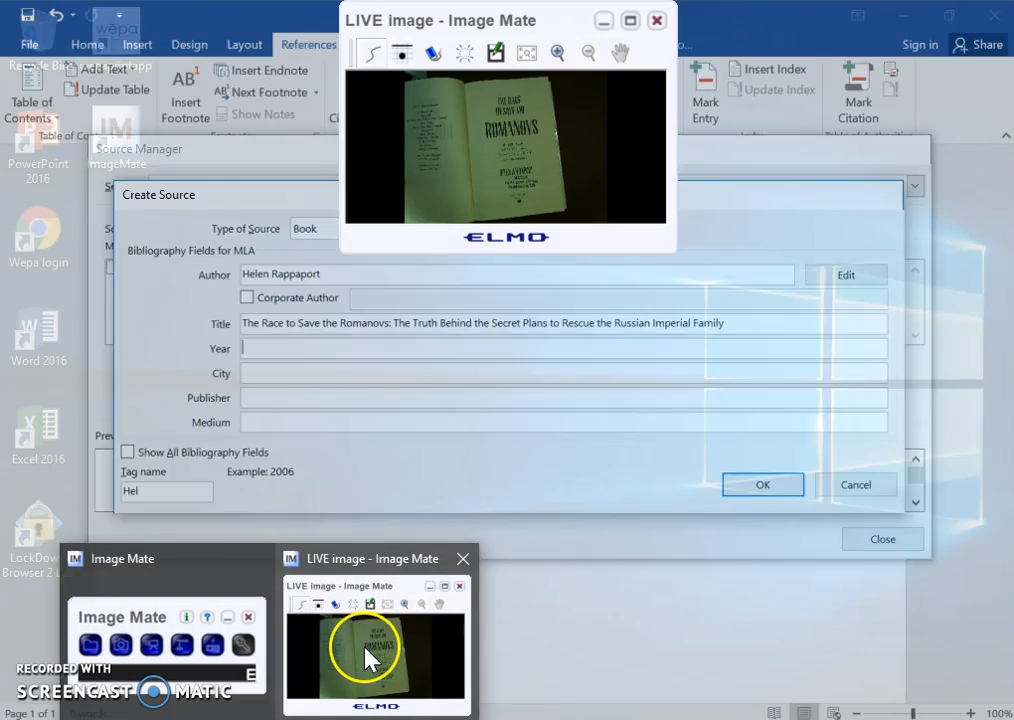
{"action": "left_click", "coordinate": [368, 657]}
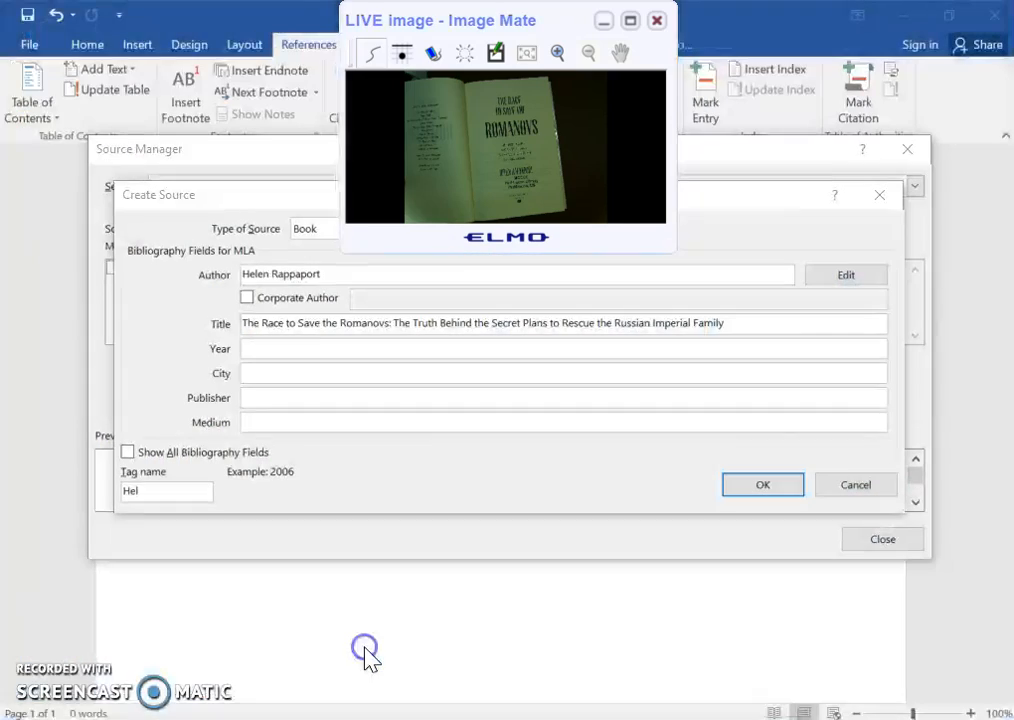
{"action": "left_click", "coordinate": [630, 20]}
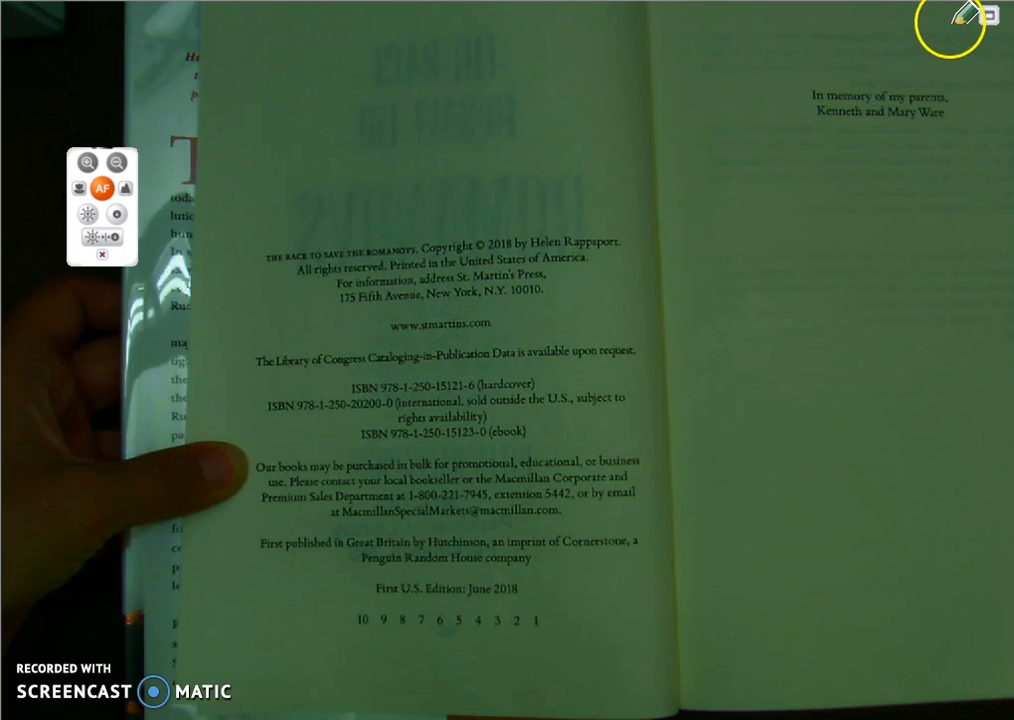
{"action": "left_click", "coordinate": [990, 17]}
{"action": "left_click", "coordinate": [752, 165]}
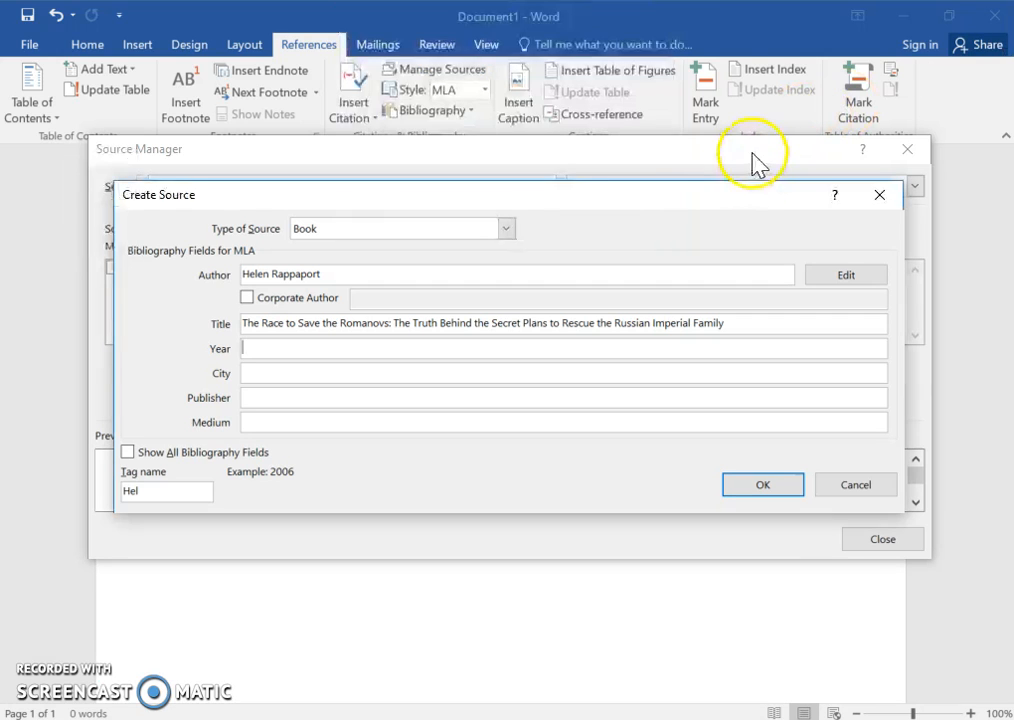
{"action": "left_click", "coordinate": [259, 346]}
{"action": "type", "text": "2018"}
Step: Consult the copyright page in Image Mate again and enter New York as the source's city
{"action": "left_click", "coordinate": [243, 373]}
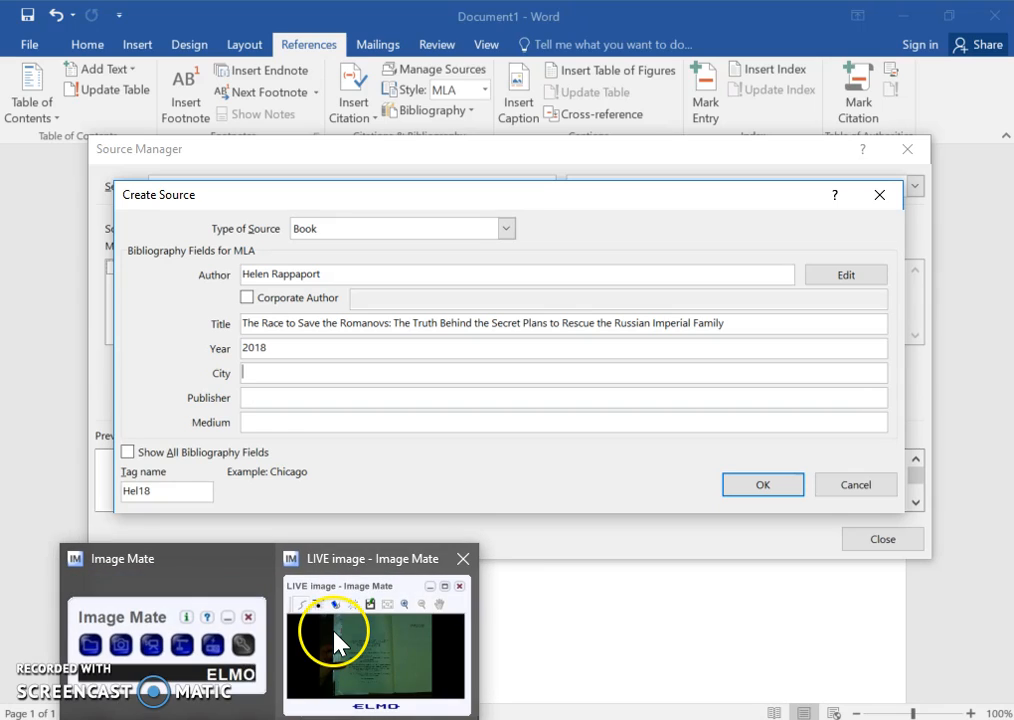
{"action": "left_click", "coordinate": [335, 641]}
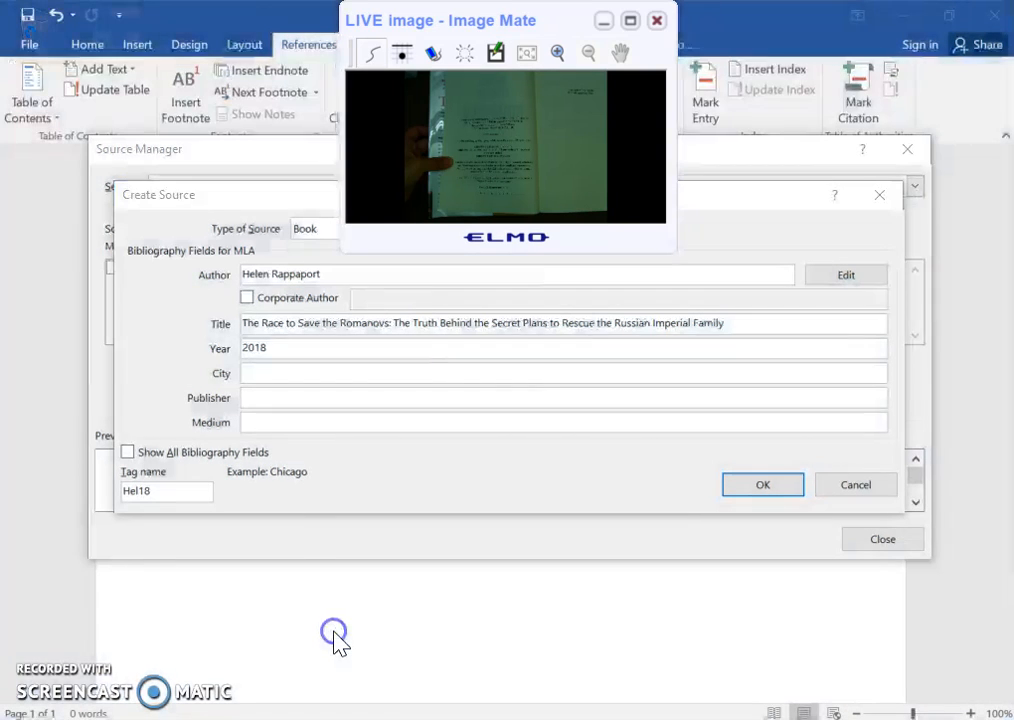
{"action": "left_click", "coordinate": [629, 22]}
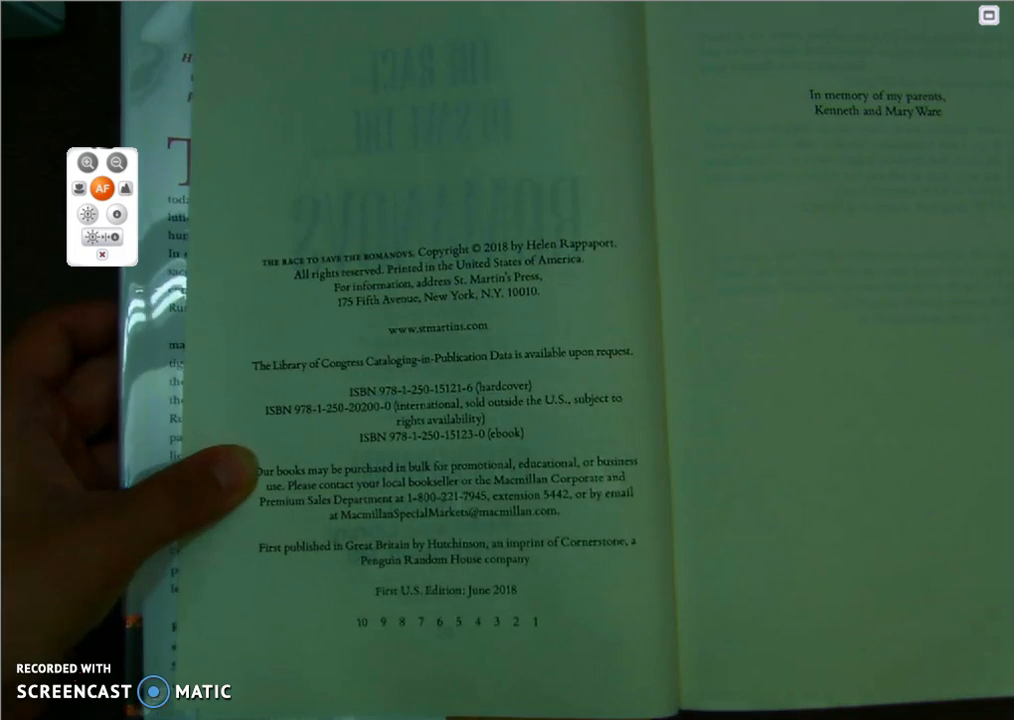
{"action": "left_click", "coordinate": [988, 15]}
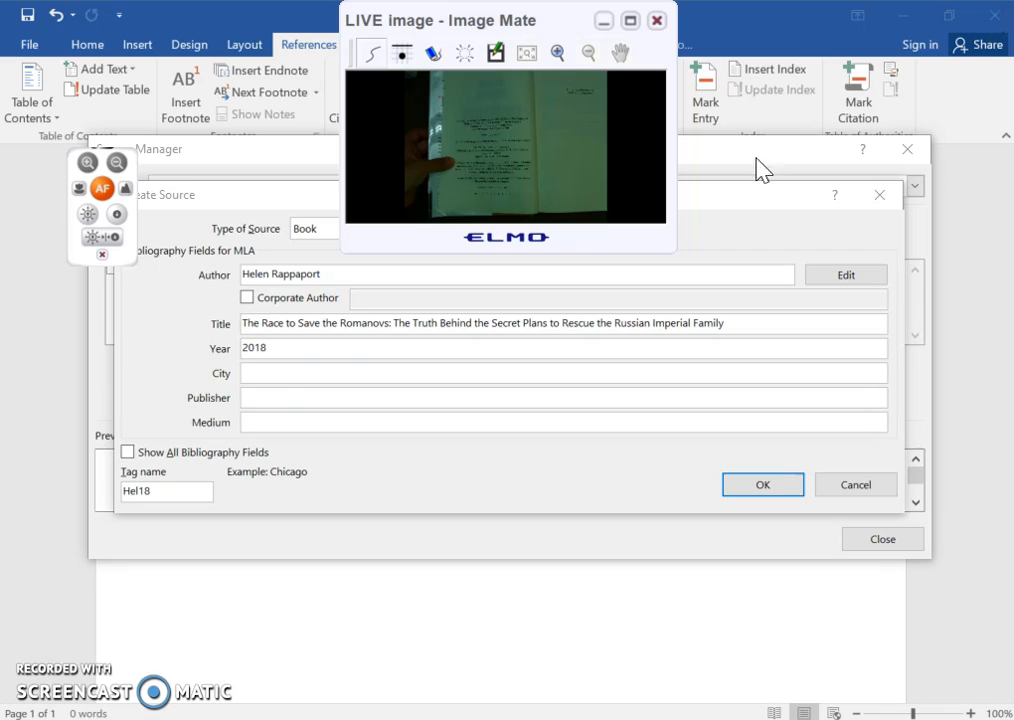
{"action": "left_click", "coordinate": [257, 376]}
{"action": "type", "text": "New York"}
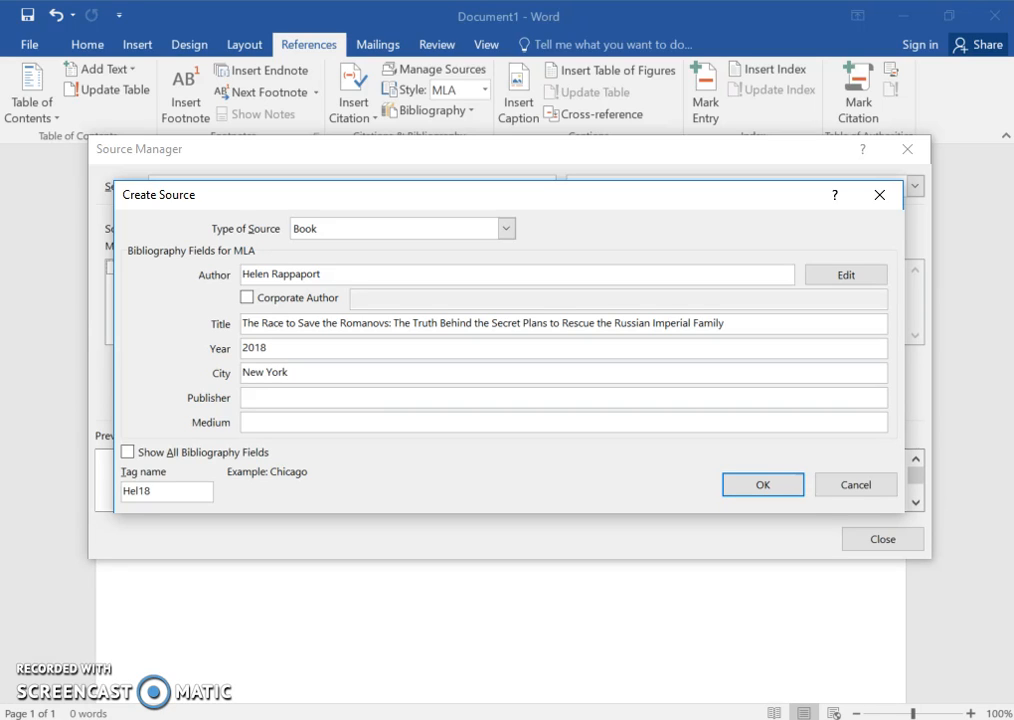
Step: Enter St. Martin's Press as the publisher and Book as the medium, and save the source
{"action": "key", "text": "Tab"}
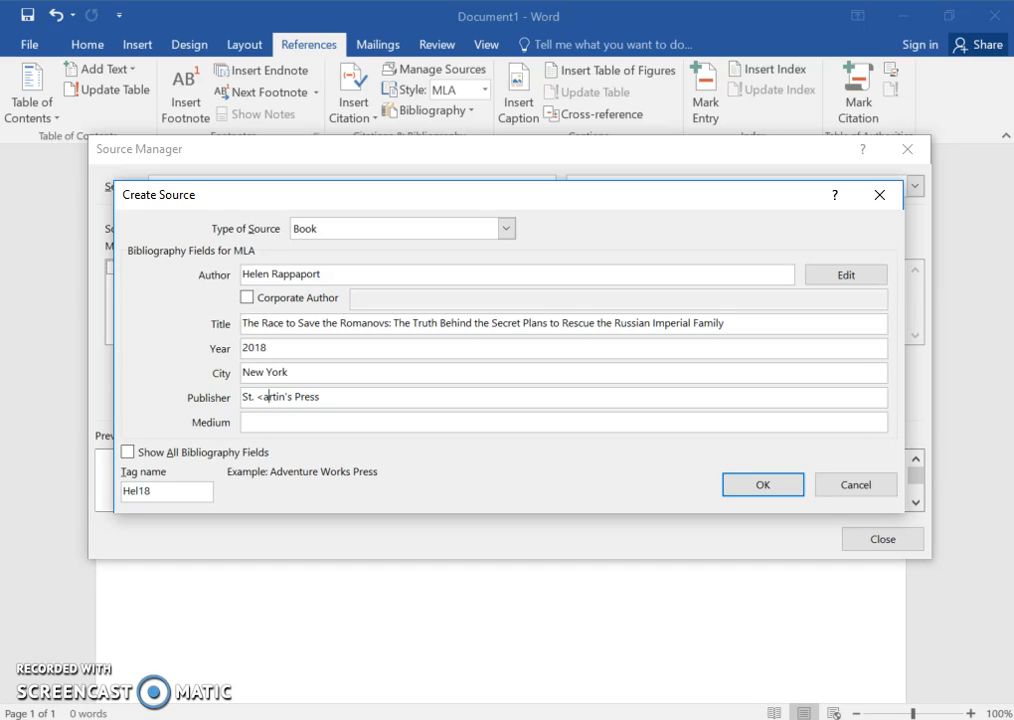
{"action": "key", "text": "BackSpace"}
{"action": "type", "text": "M"}
{"action": "left_click", "coordinate": [451, 421]}
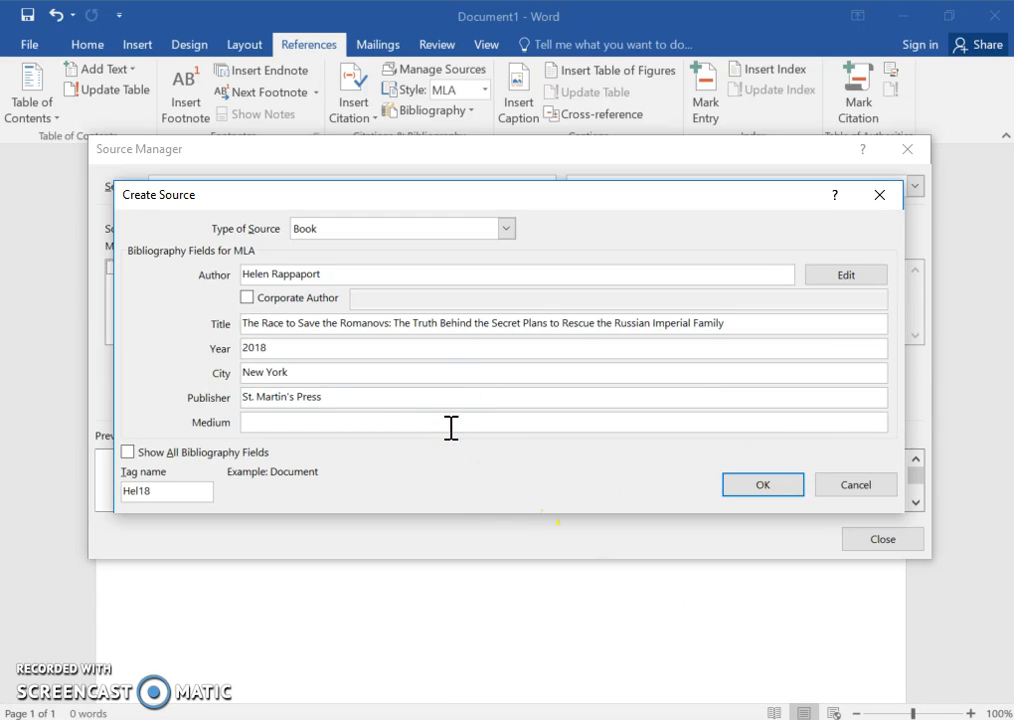
{"action": "type", "text": "Book"}
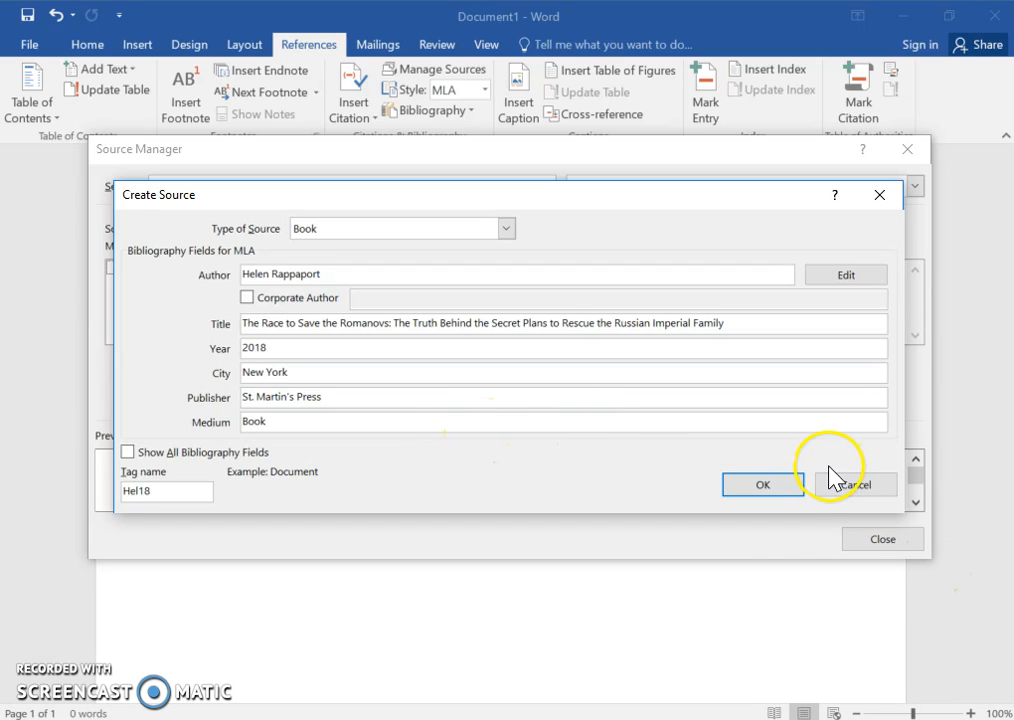
{"action": "left_click", "coordinate": [788, 487]}
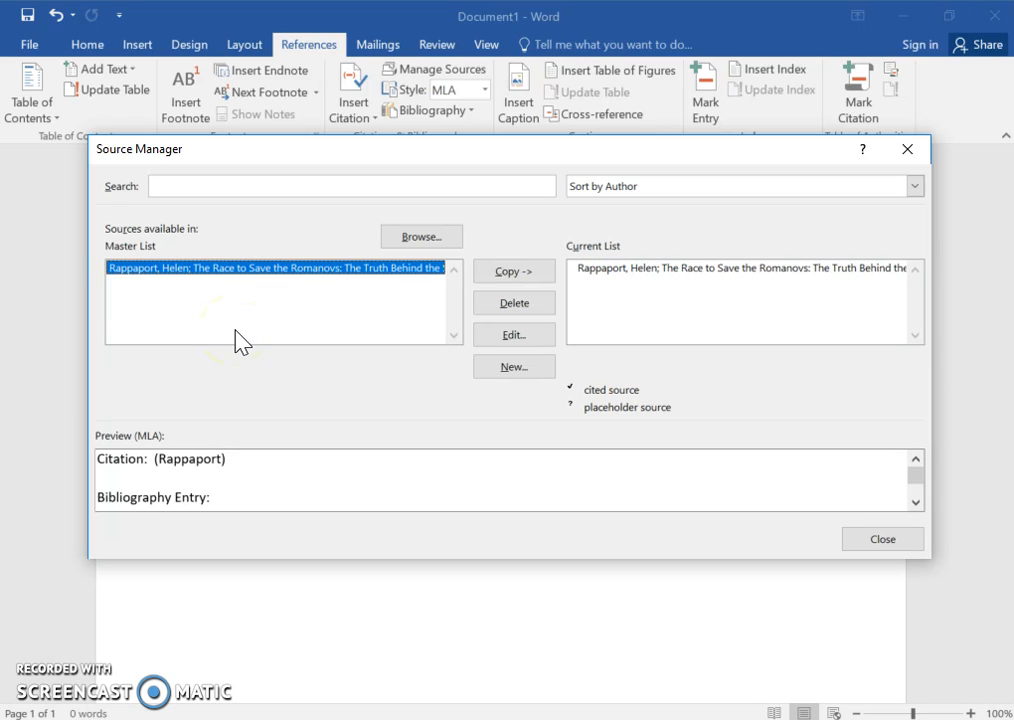
Step: Start another new source and display the MLA 8th Edition citation of the article "Earth Will Survive. We May Not" in the browser
{"action": "left_click", "coordinate": [508, 368]}
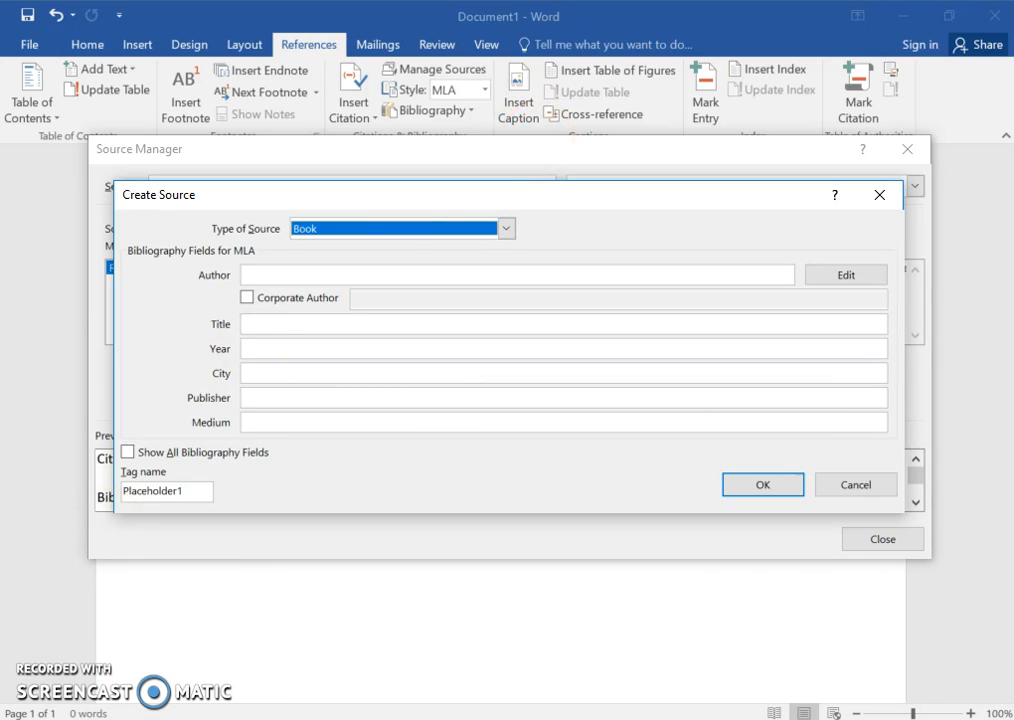
{"action": "left_click", "coordinate": [124, 668]}
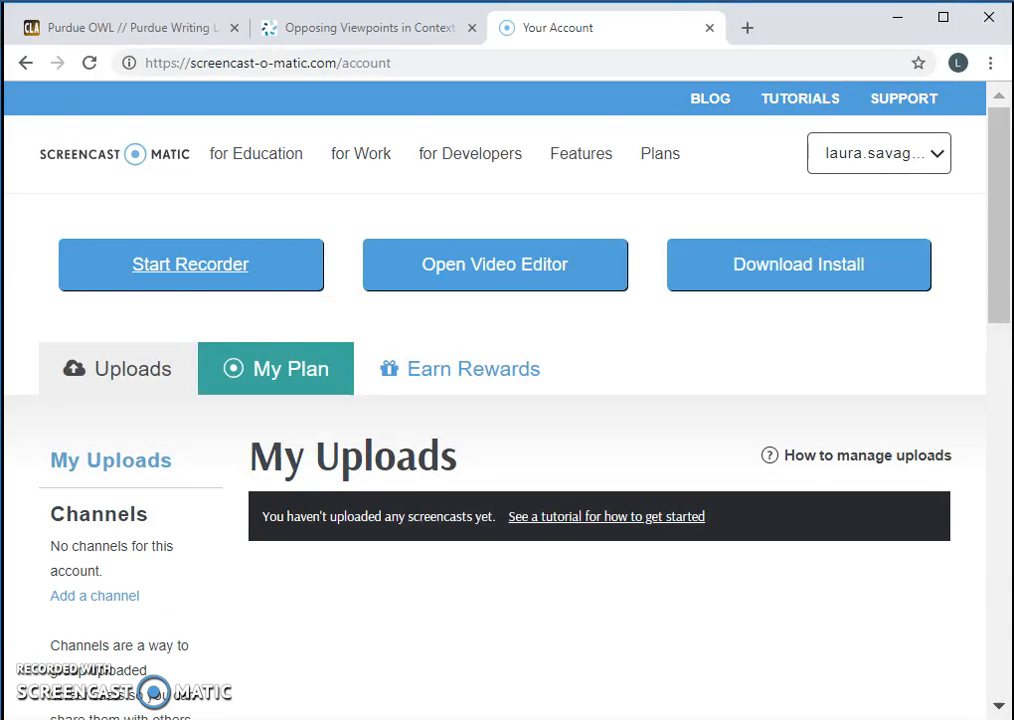
{"action": "left_click", "coordinate": [710, 28]}
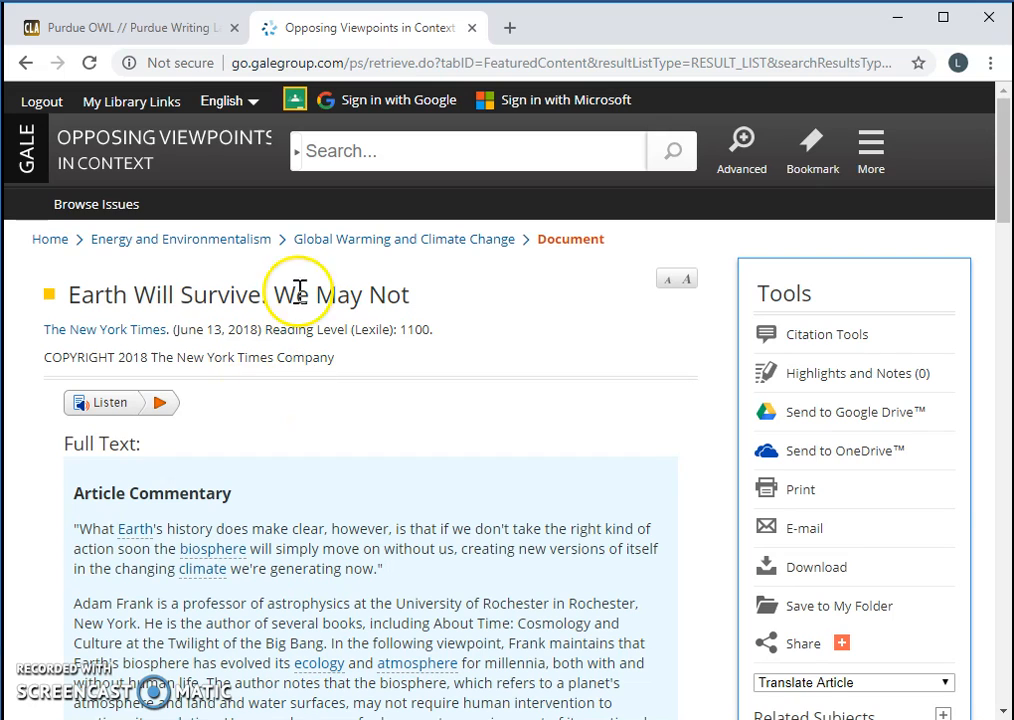
{"action": "scroll", "coordinate": [203, 322], "scroll_direction": "down", "scroll_amount": 1}
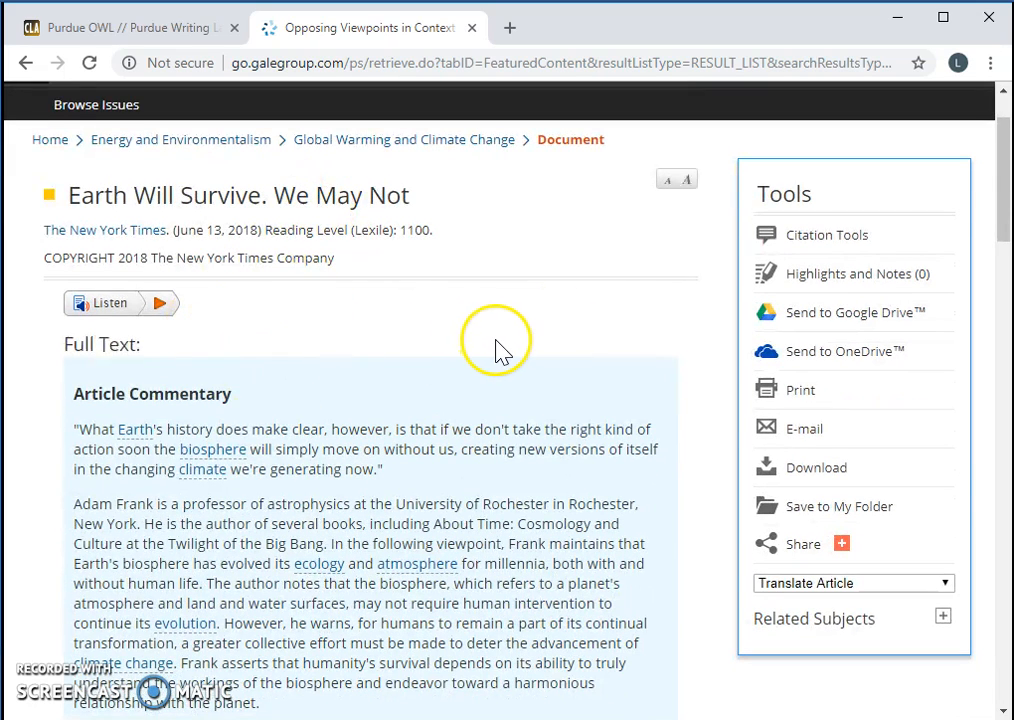
{"action": "left_click", "coordinate": [812, 240]}
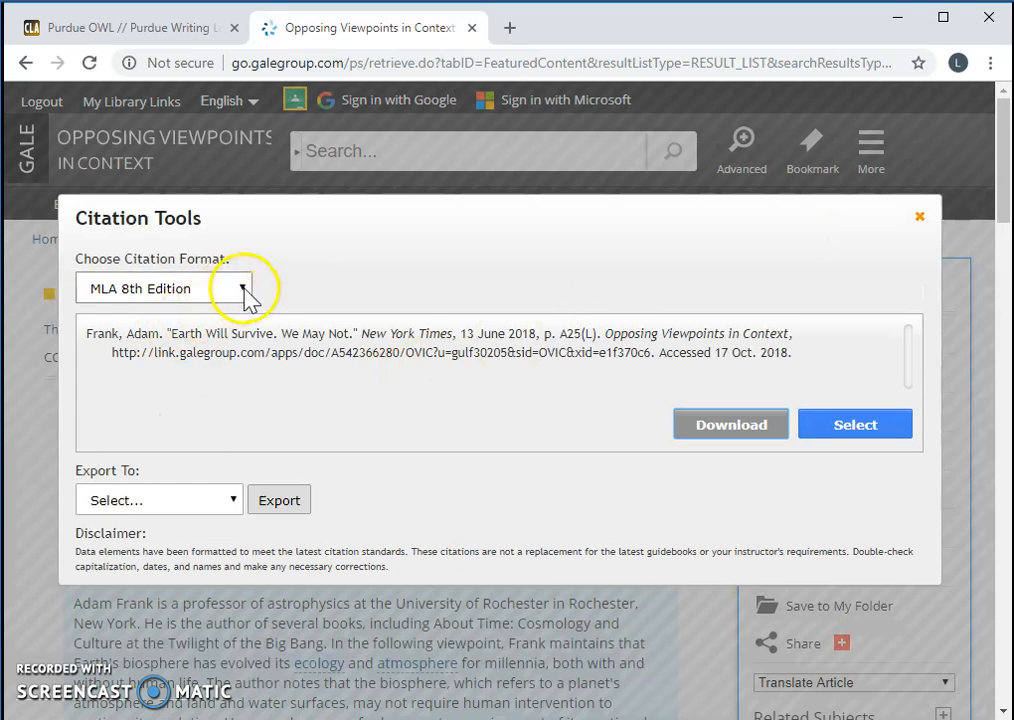
{"action": "left_click", "coordinate": [210, 287]}
{"action": "left_click", "coordinate": [199, 306]}
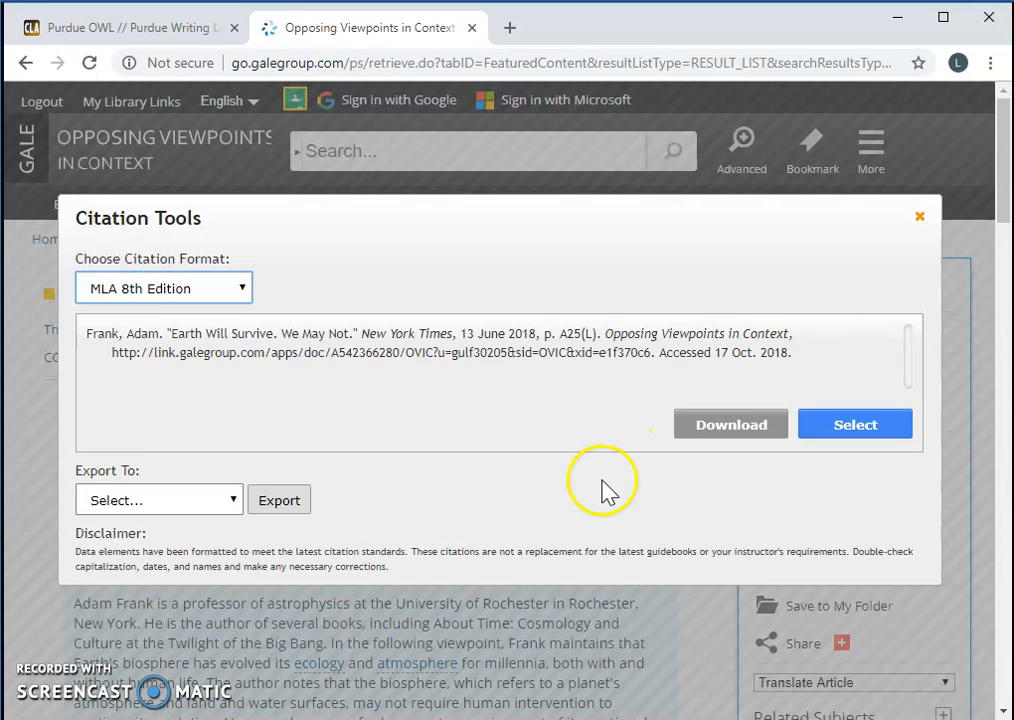
Step: Select the author's name in the article's citation and switch back to the new source form in Word
{"action": "left_click_drag", "start_coordinate": [86, 336], "coordinate": [166, 332]}
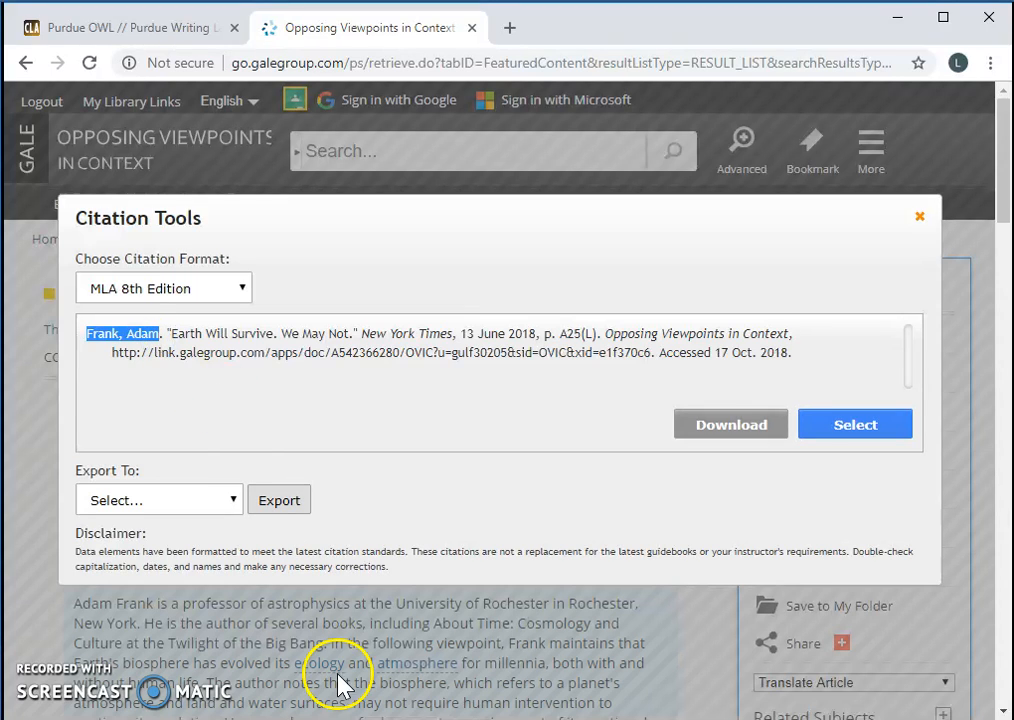
{"action": "mouse_move", "coordinate": [318, 719]}
{"action": "left_click", "coordinate": [318, 640]}
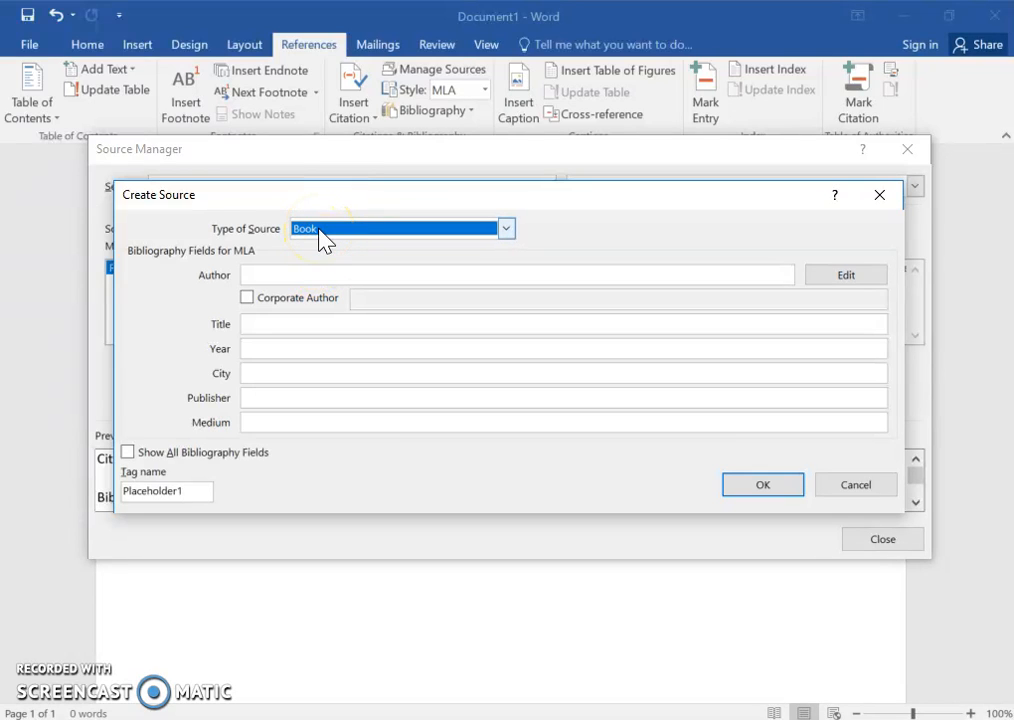
Step: Mark the newspaper's name in the article's citation in the browser and return to the new source form in Word
{"action": "left_click", "coordinate": [322, 236]}
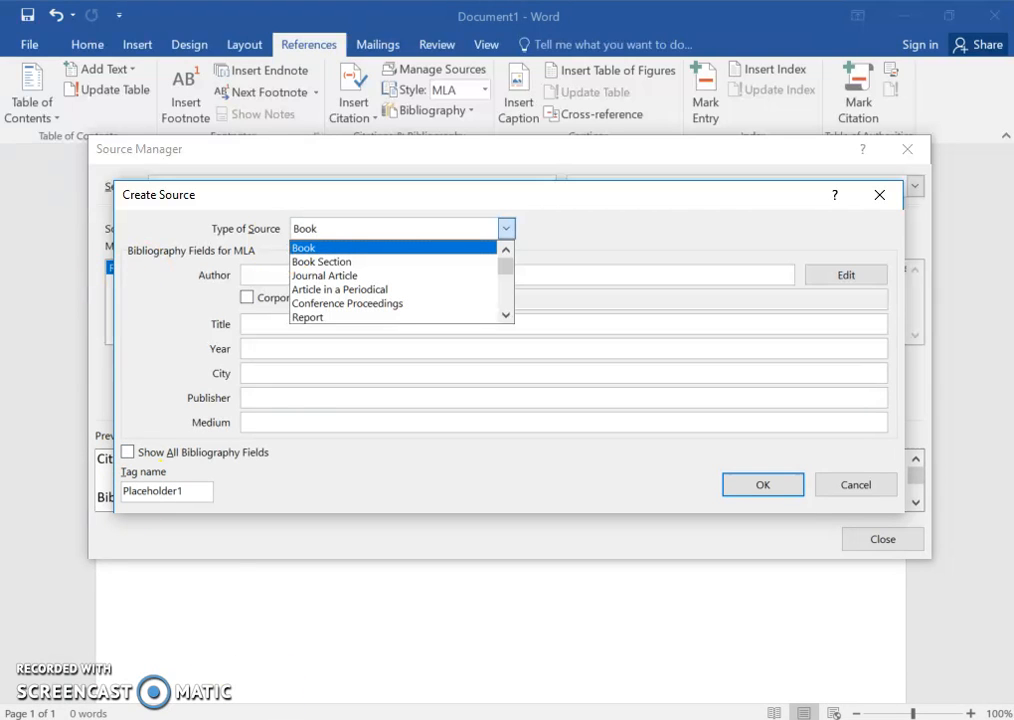
{"action": "left_click", "coordinate": [131, 663]}
{"action": "left_click_drag", "start_coordinate": [362, 331], "coordinate": [479, 335]}
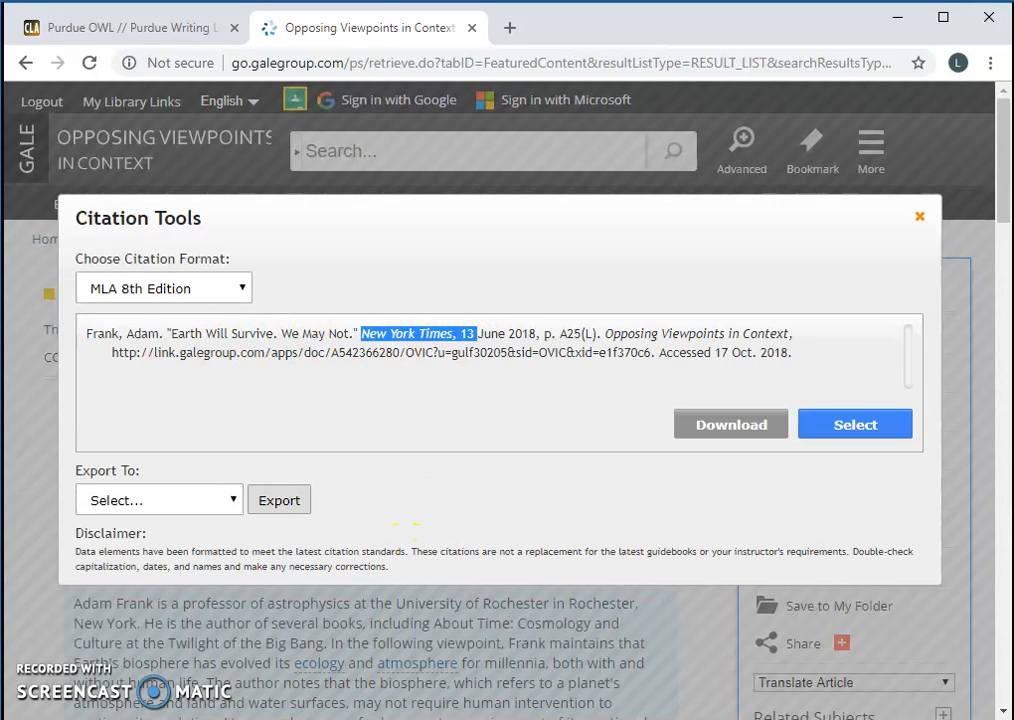
{"action": "key", "text": "alt+Tab"}
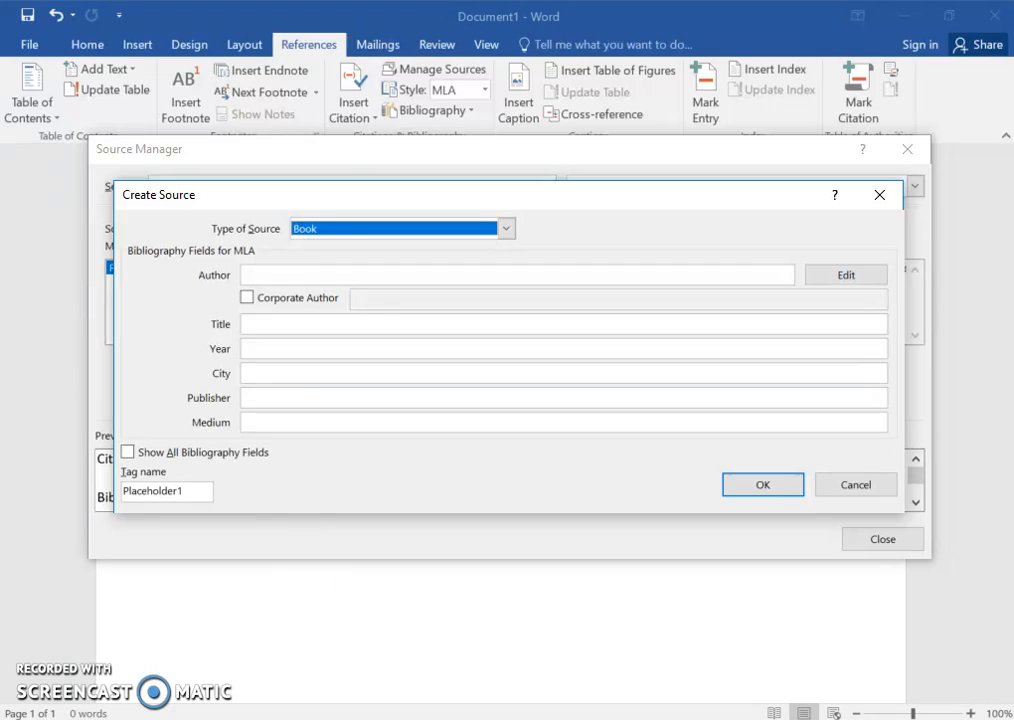
Step: Set the new source's type to Document From Web site
{"action": "left_click", "coordinate": [335, 240]}
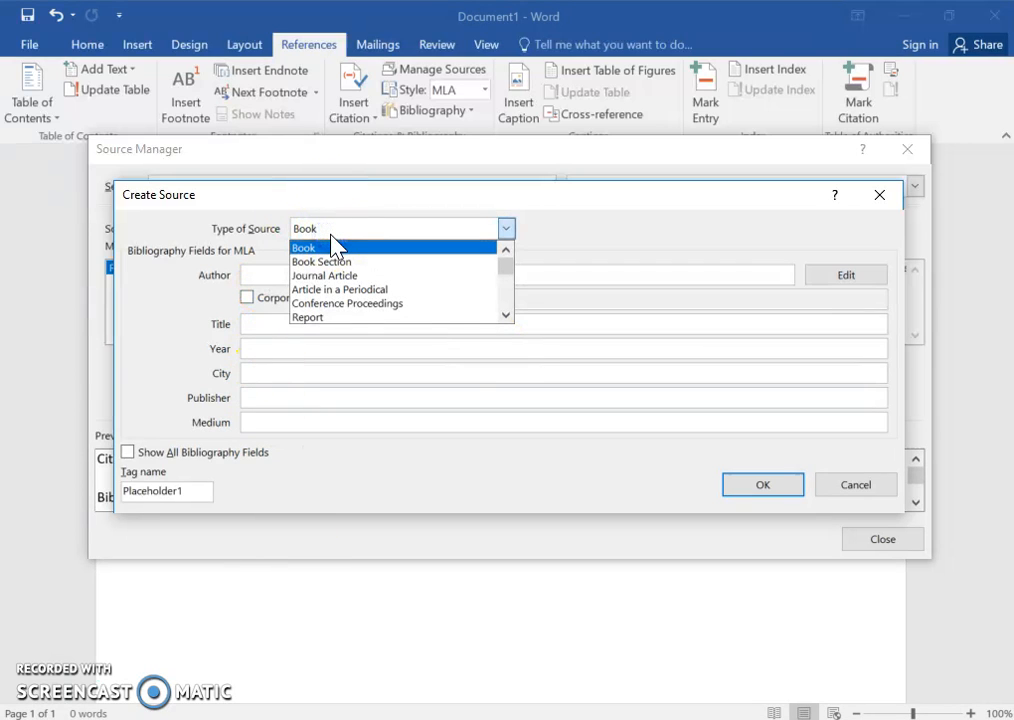
{"action": "left_click_drag", "start_coordinate": [335, 247], "coordinate": [447, 280]}
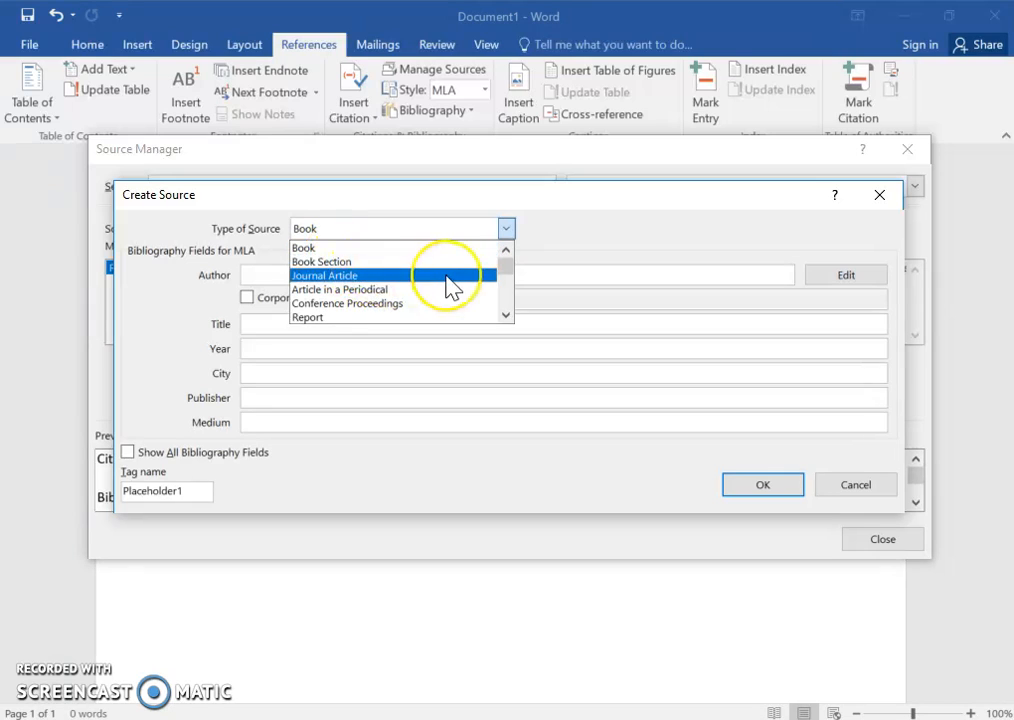
{"action": "scroll", "coordinate": [447, 288], "scroll_direction": "down", "scroll_amount": 1}
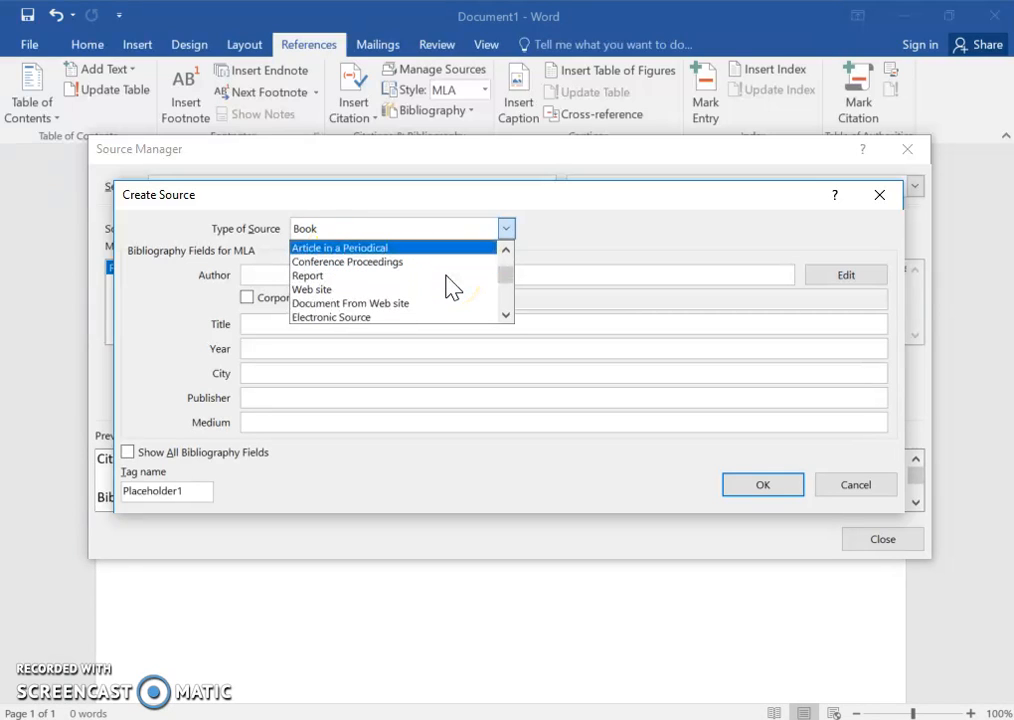
{"action": "scroll", "coordinate": [451, 288], "scroll_direction": "down", "scroll_amount": 1}
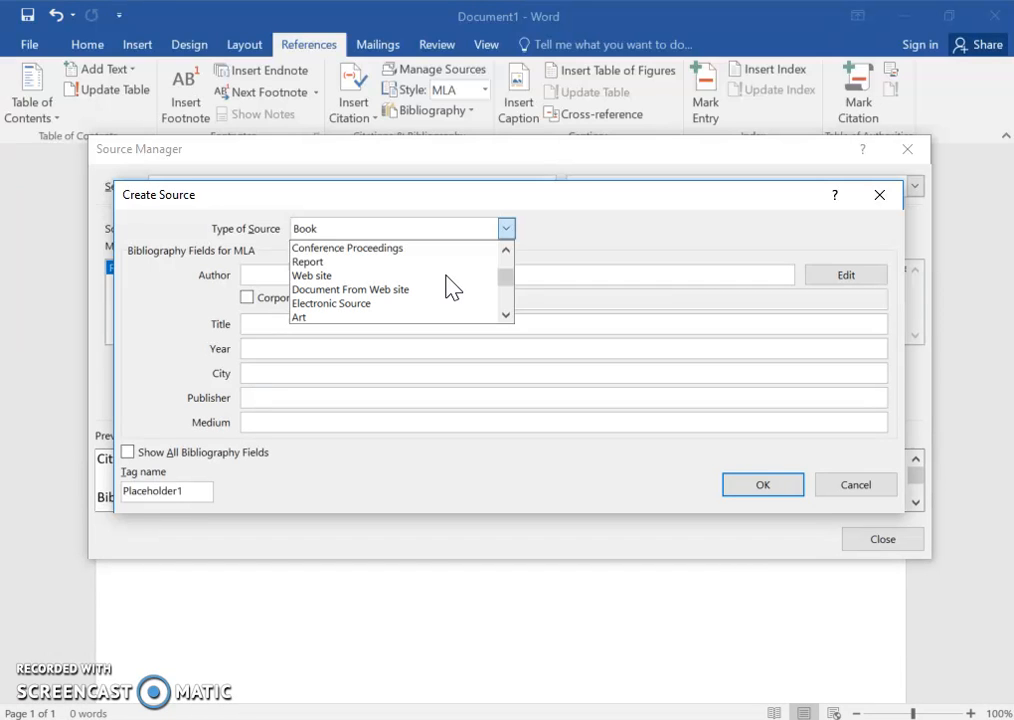
{"action": "left_click", "coordinate": [451, 288]}
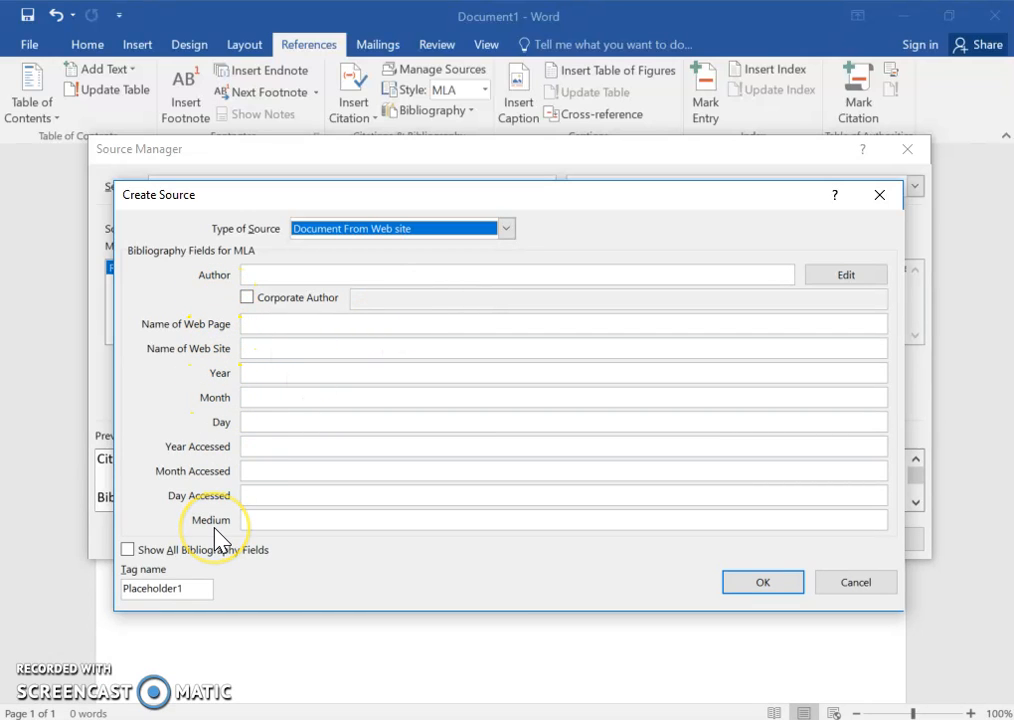
Step: Set the source type to Electronic Source and show all bibliography fields
{"action": "left_click", "coordinate": [337, 229]}
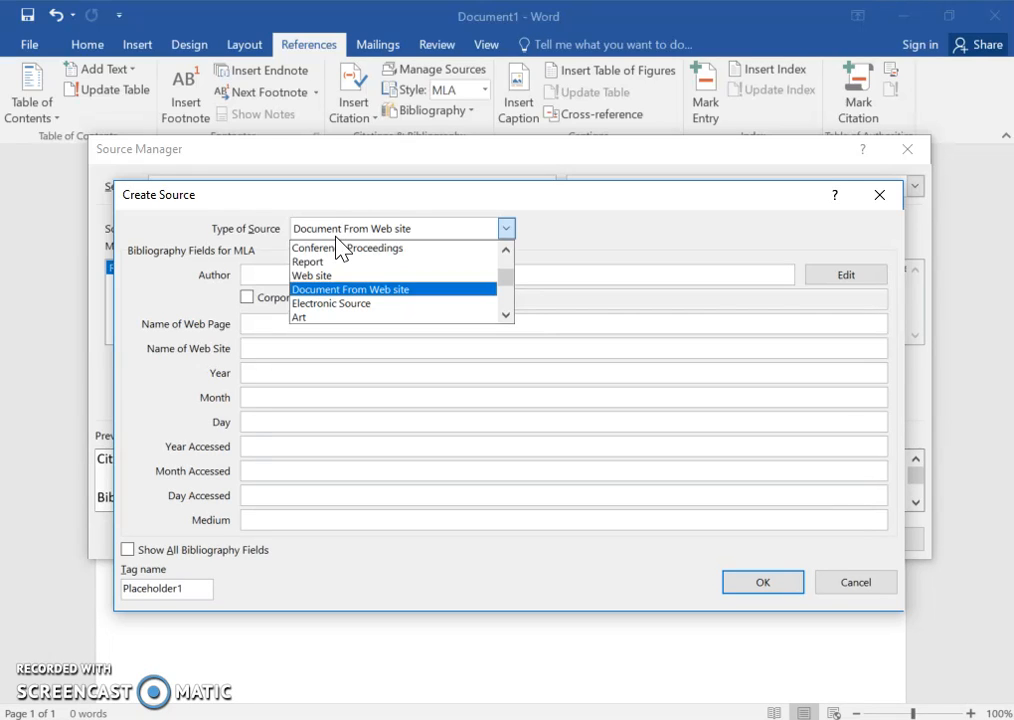
{"action": "left_click", "coordinate": [334, 300]}
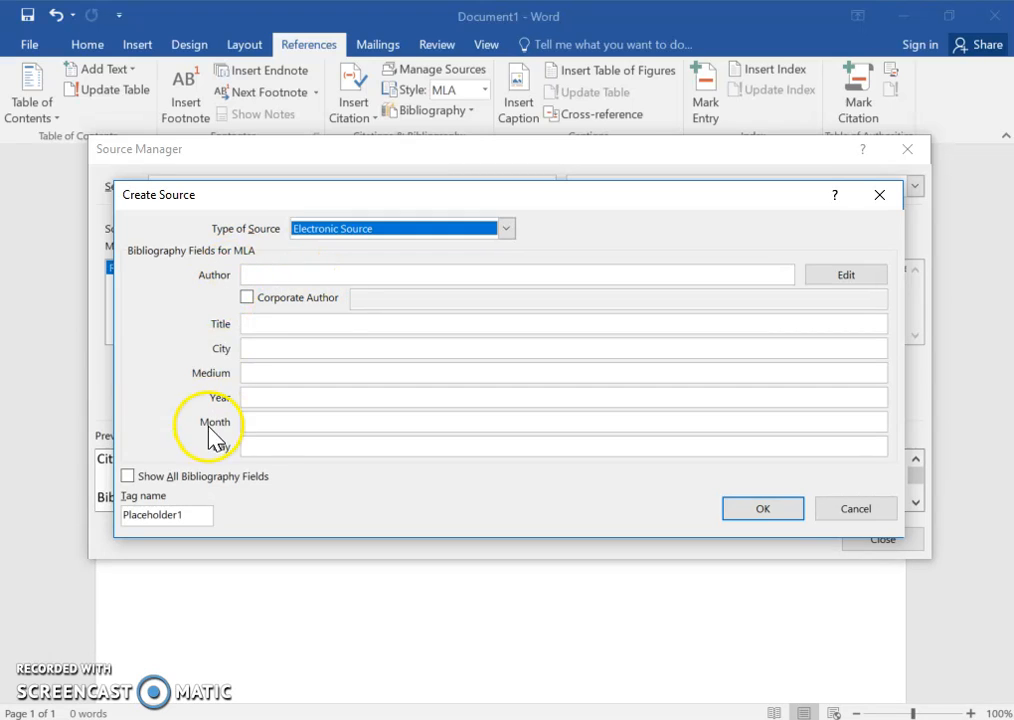
{"action": "left_click", "coordinate": [128, 477]}
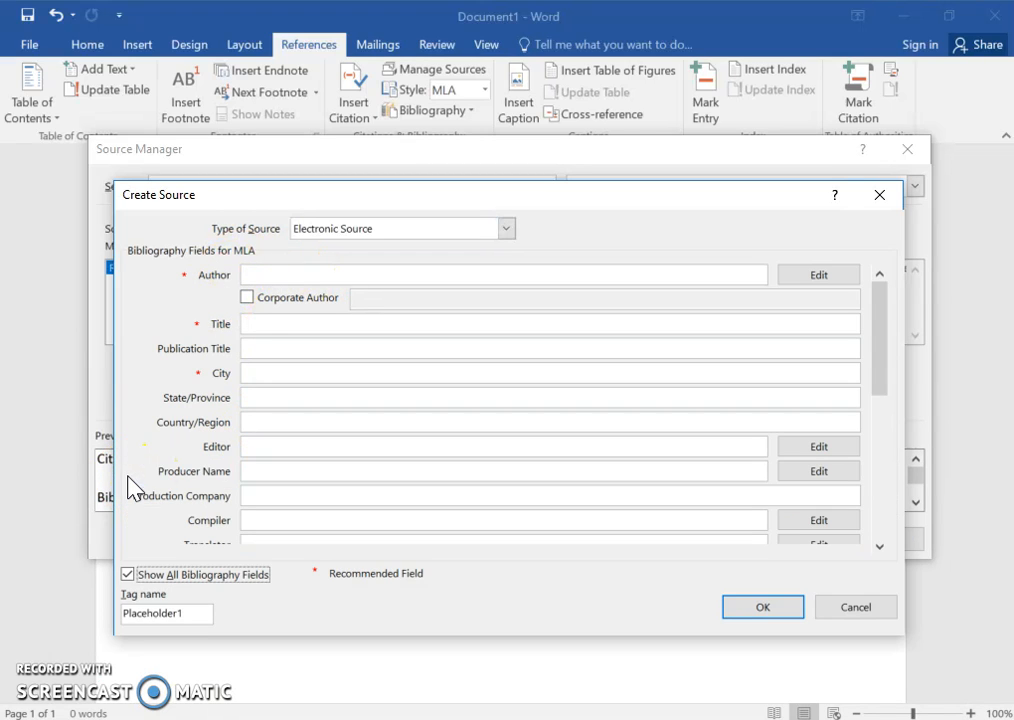
{"action": "left_click", "coordinate": [416, 421]}
Step: Enter the article author's name and copy the title Earth Will Survive. We May Not from the browser's citation, without its opening quotation mark
{"action": "left_click", "coordinate": [280, 281]}
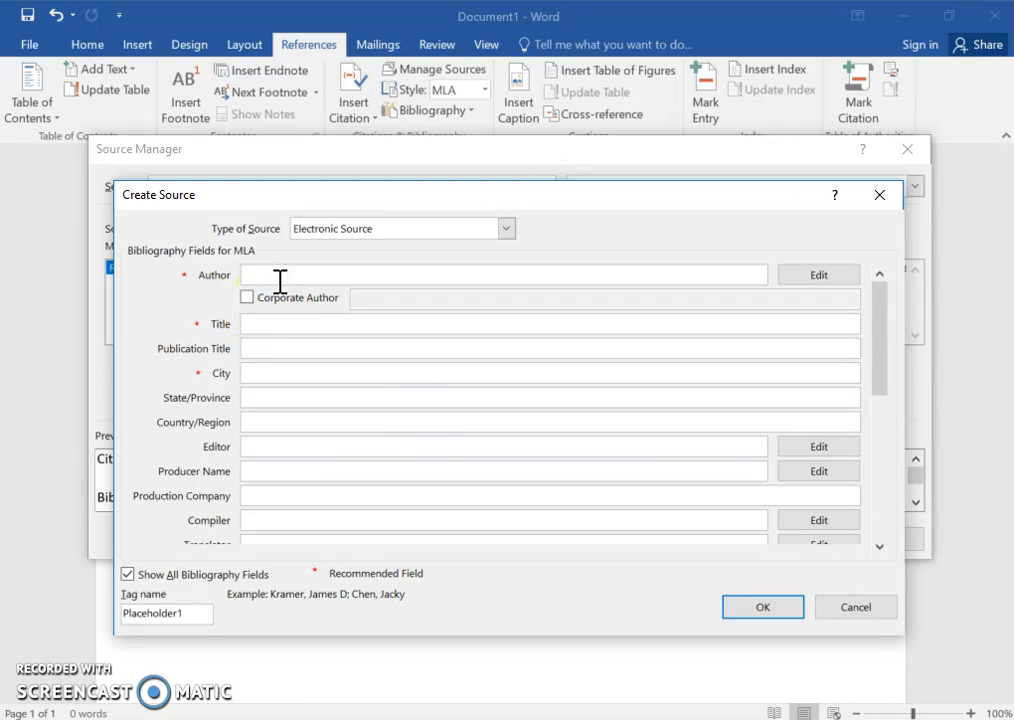
{"action": "type", "text": "Frank, Adam"}
{"action": "left_click", "coordinate": [276, 319]}
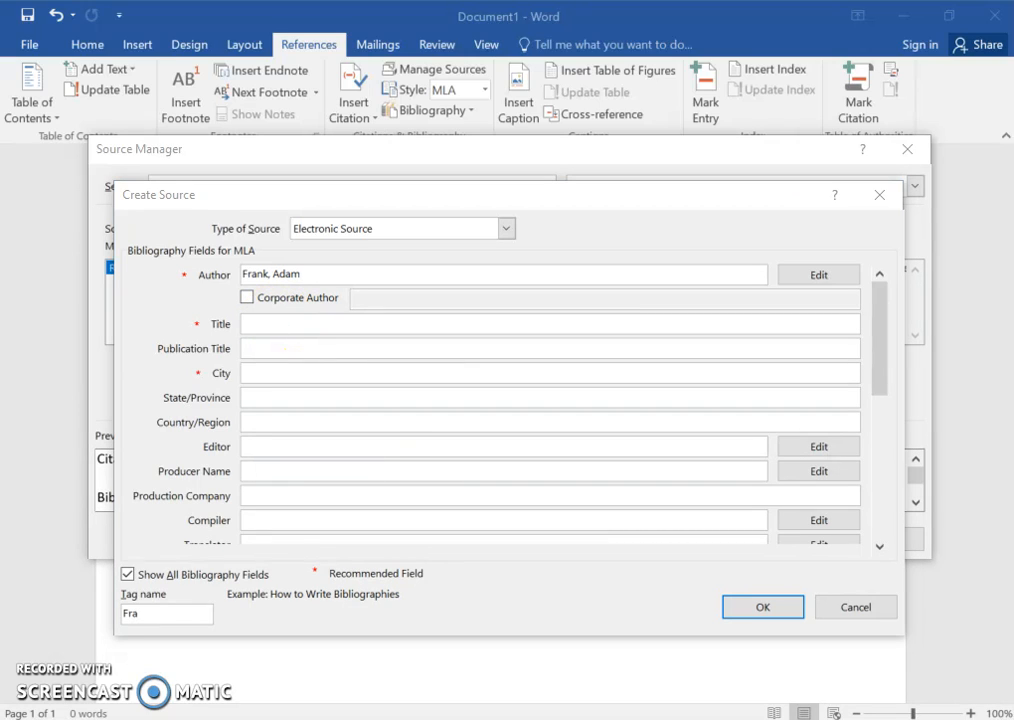
{"action": "key", "text": "alt+Tab"}
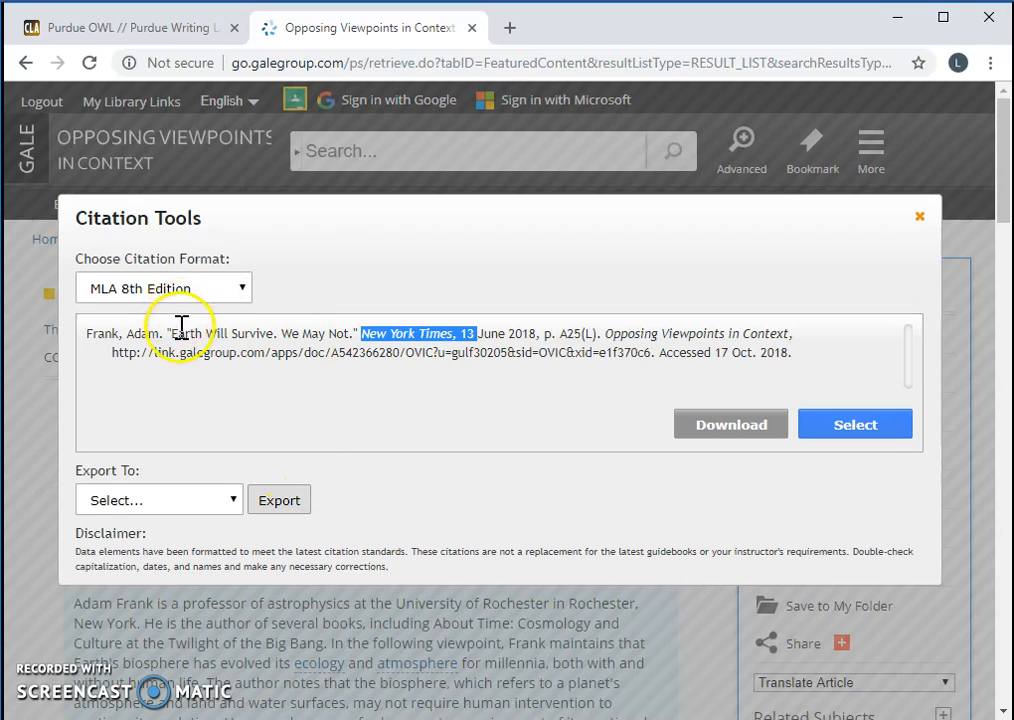
{"action": "left_click_drag", "start_coordinate": [171, 334], "coordinate": [352, 331]}
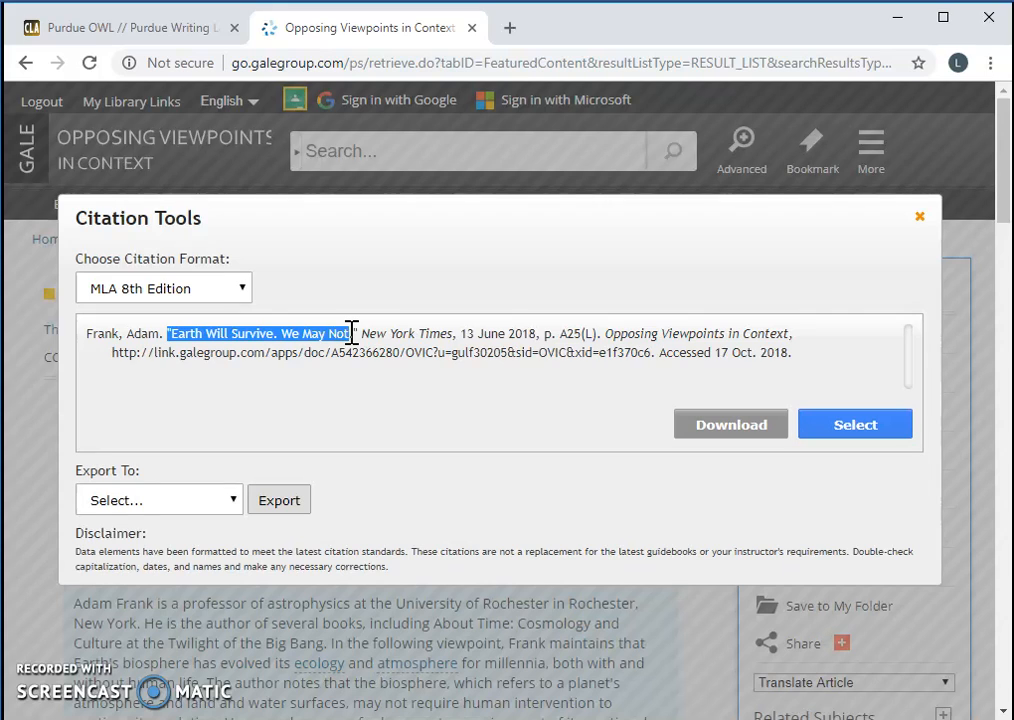
{"action": "key", "text": "ctrl+c"}
{"action": "key", "text": "alt+Tab"}
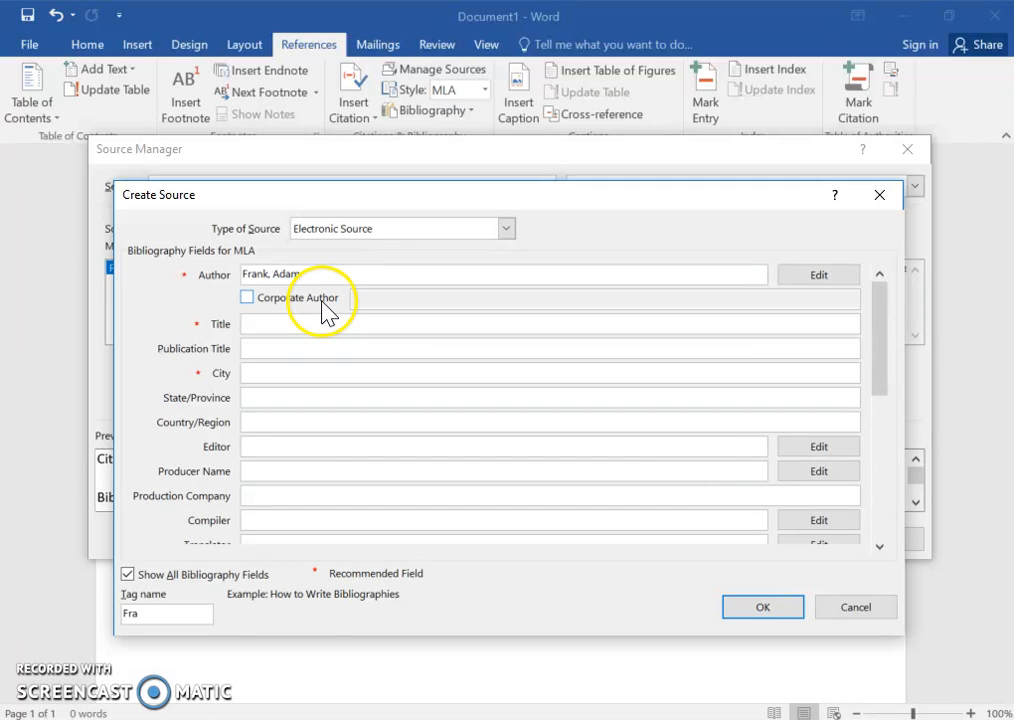
{"action": "key", "text": "ctrl+v"}
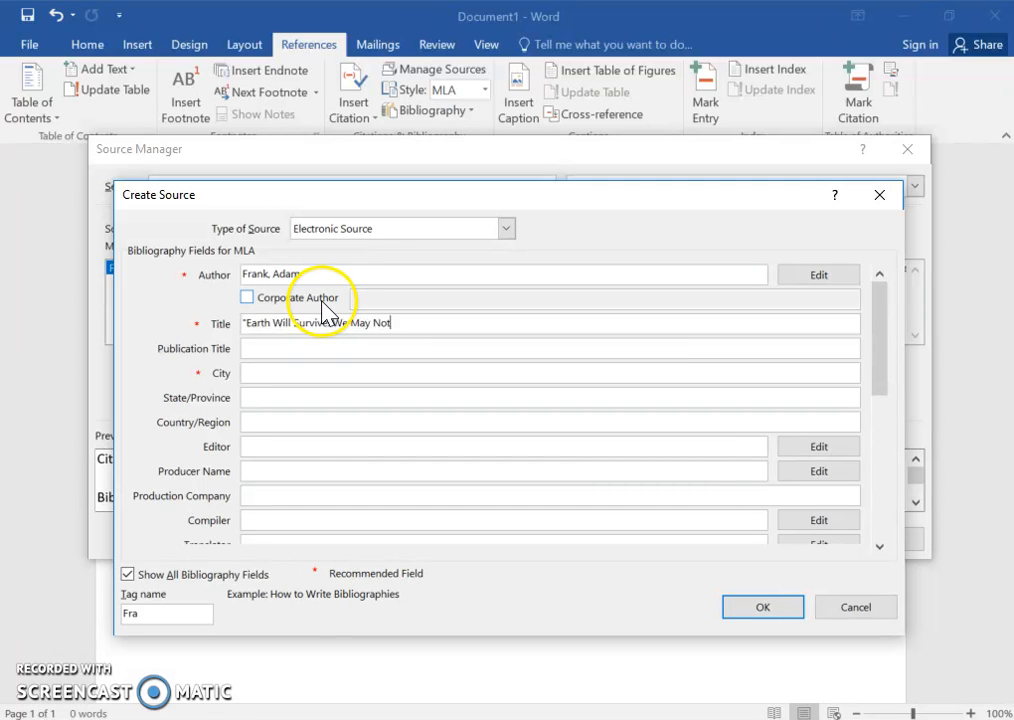
{"action": "left_click", "coordinate": [249, 323]}
{"action": "key", "text": "BackSpace"}
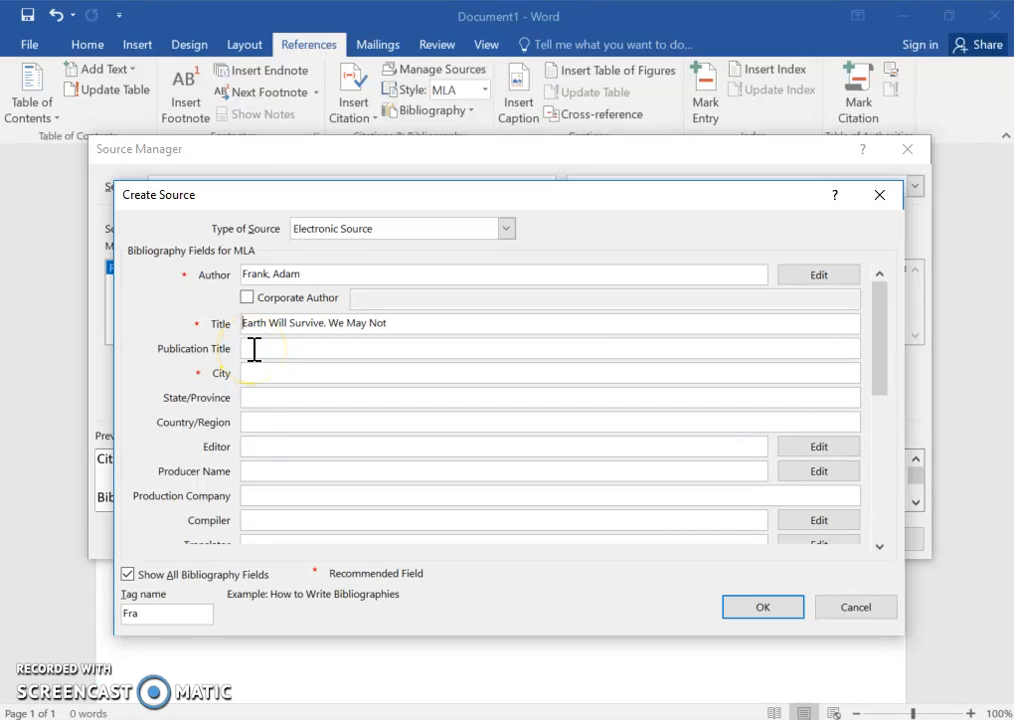
Step: Enter The New York Times as the publication title and save the source
{"action": "left_click", "coordinate": [254, 348]}
{"action": "type", "text": "The New York Times"}
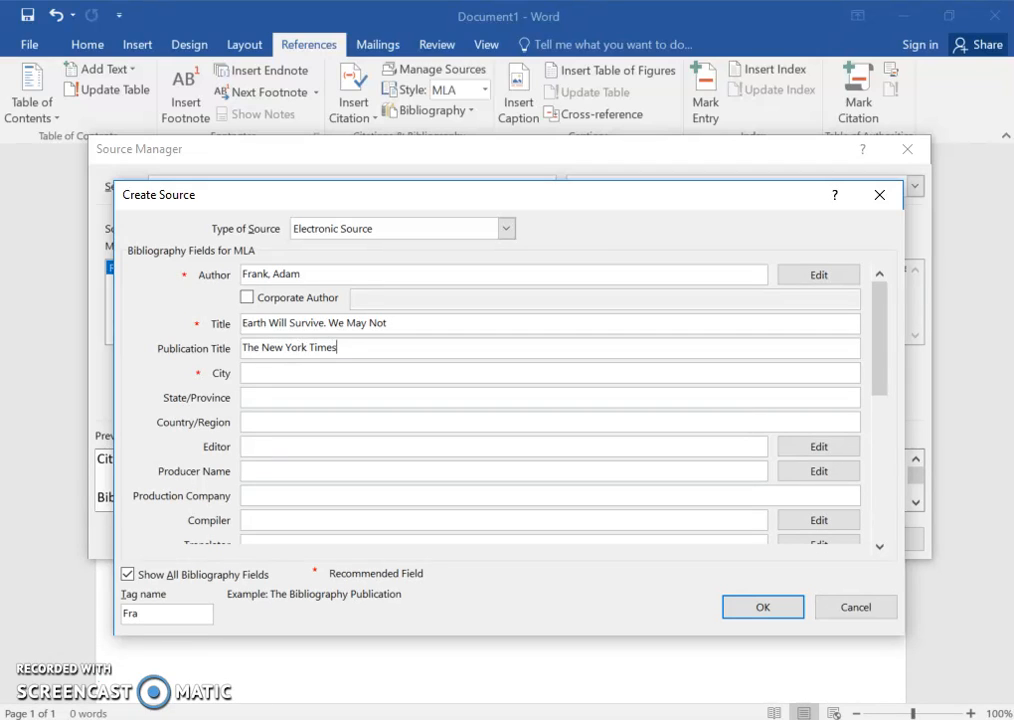
{"action": "left_click", "coordinate": [250, 373]}
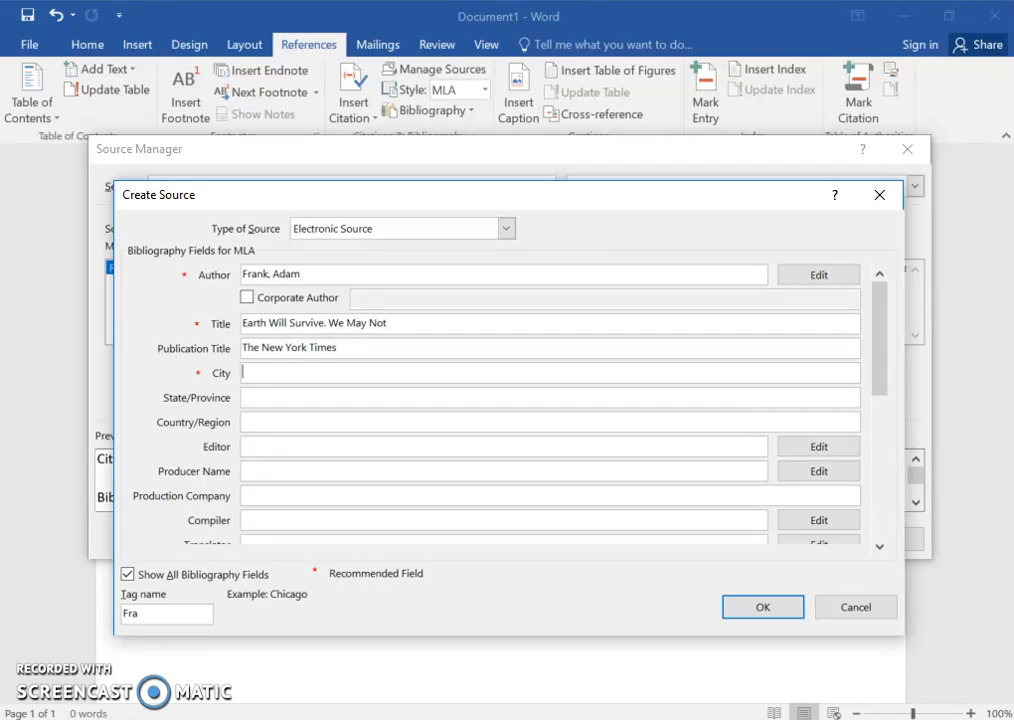
{"action": "key", "text": "Return"}
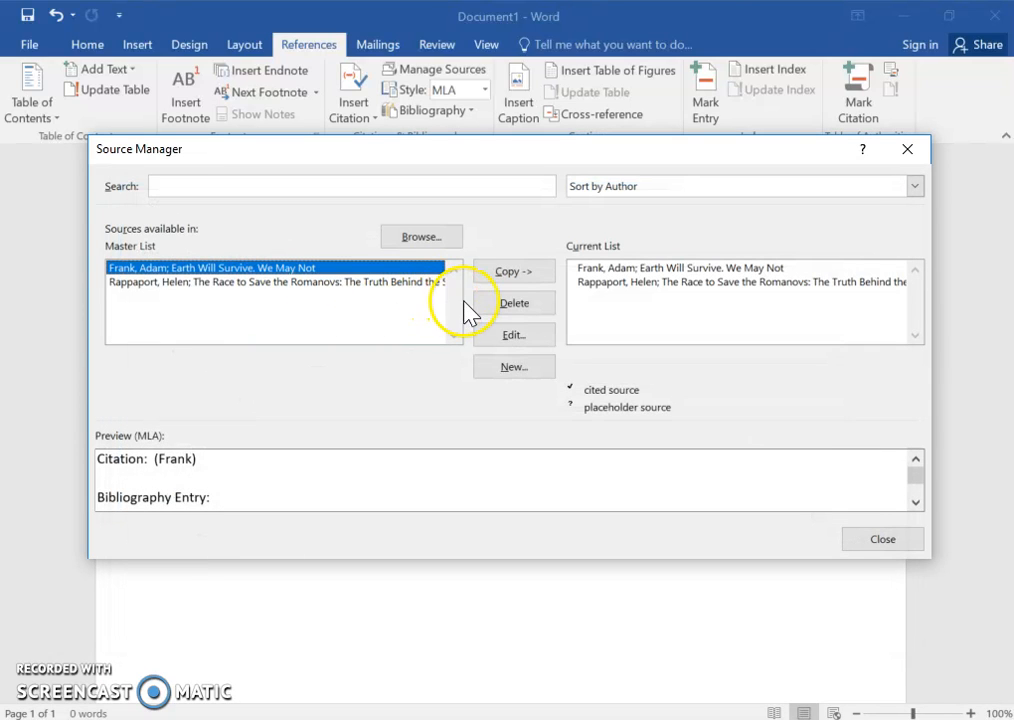
Step: Reopen the article's source for editing, show all bibliography fields and enter New York as the city
{"action": "left_click", "coordinate": [412, 270]}
{"action": "left_click", "coordinate": [516, 337]}
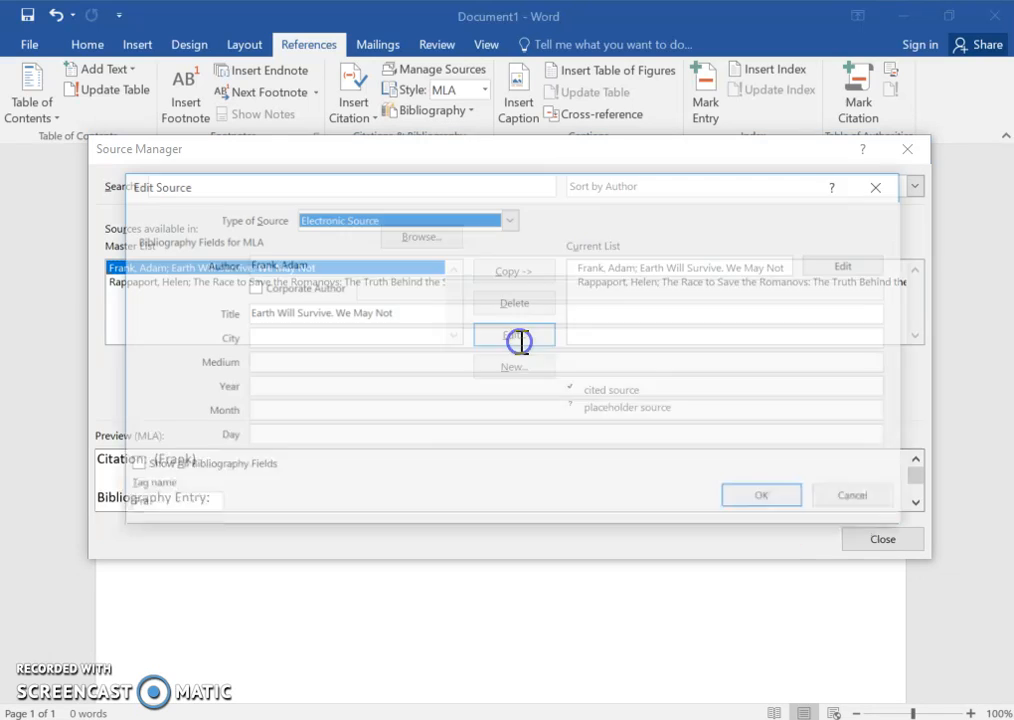
{"action": "left_click", "coordinate": [128, 464]}
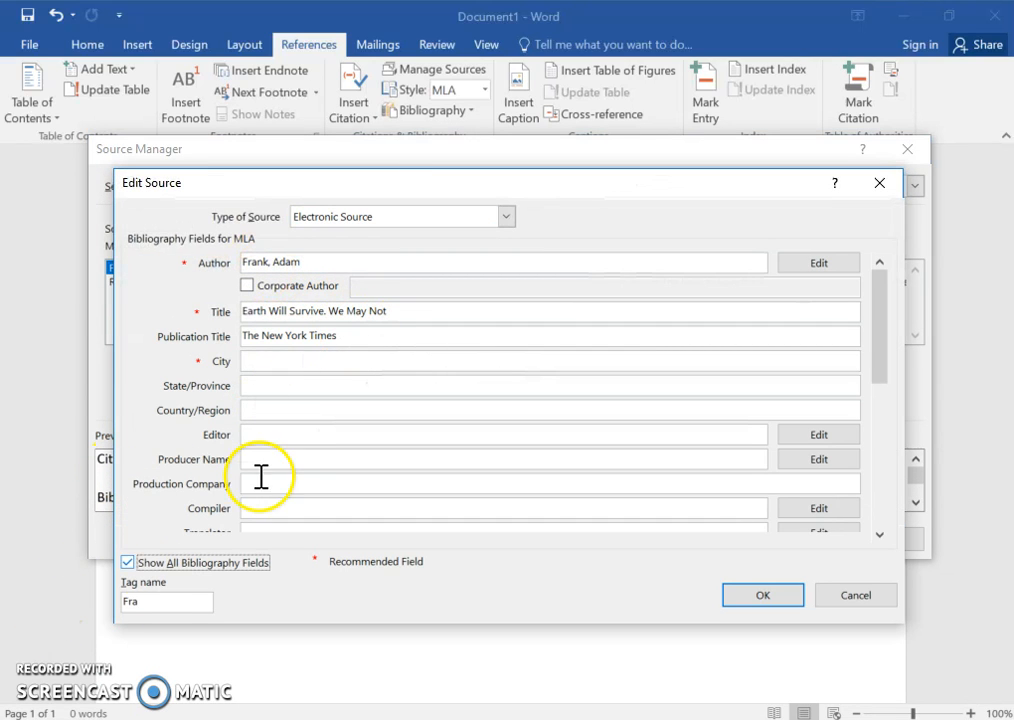
{"action": "left_click", "coordinate": [298, 358]}
{"action": "type", "text": "New Yor"}
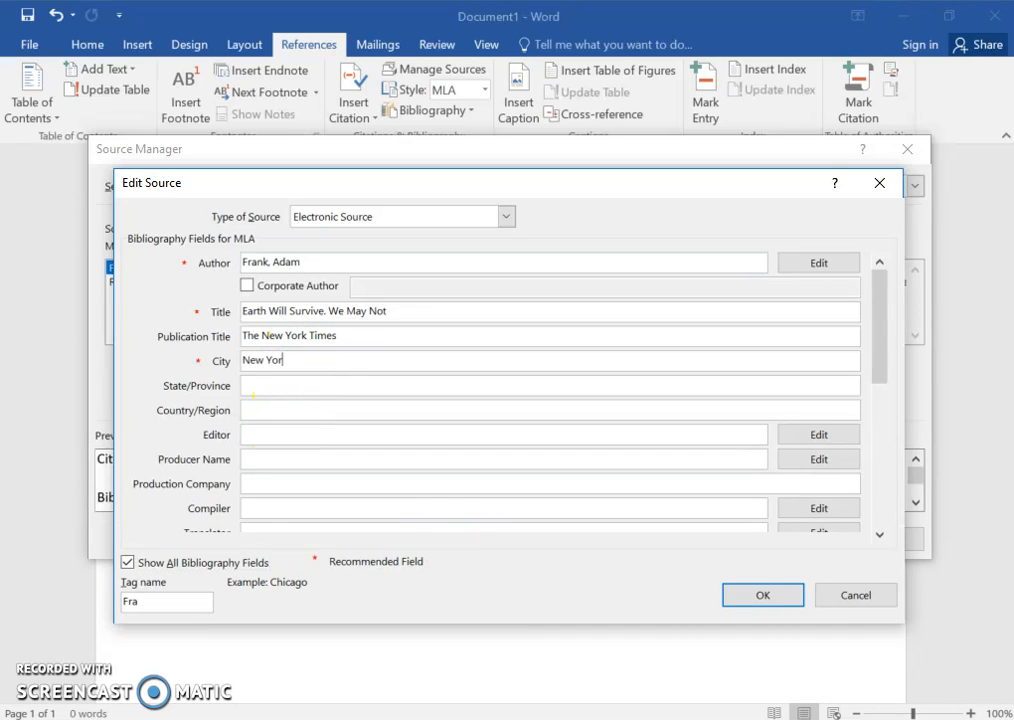
{"action": "key", "text": "Tab"}
{"action": "key", "text": "Tab"}
{"action": "key", "text": "Tab"}
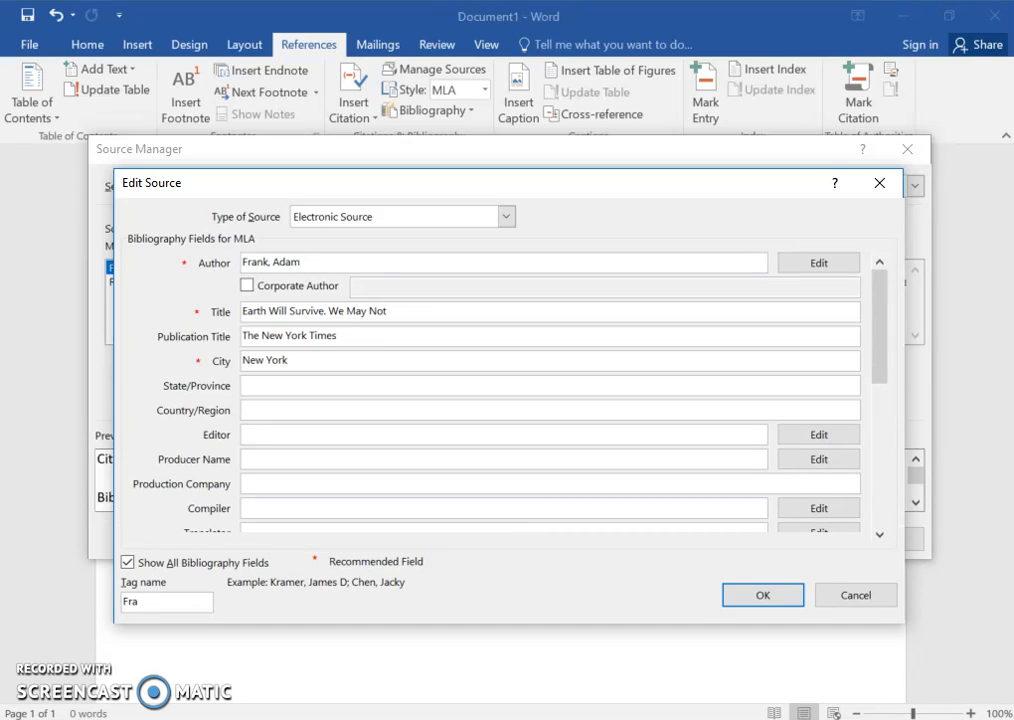
Step: Enter the database name Opposing Viewpoints in Context as the publisher and Newspaper as the medium
{"action": "left_click_drag", "start_coordinate": [870, 350], "coordinate": [876, 385]}
{"action": "left_click", "coordinate": [285, 410]}
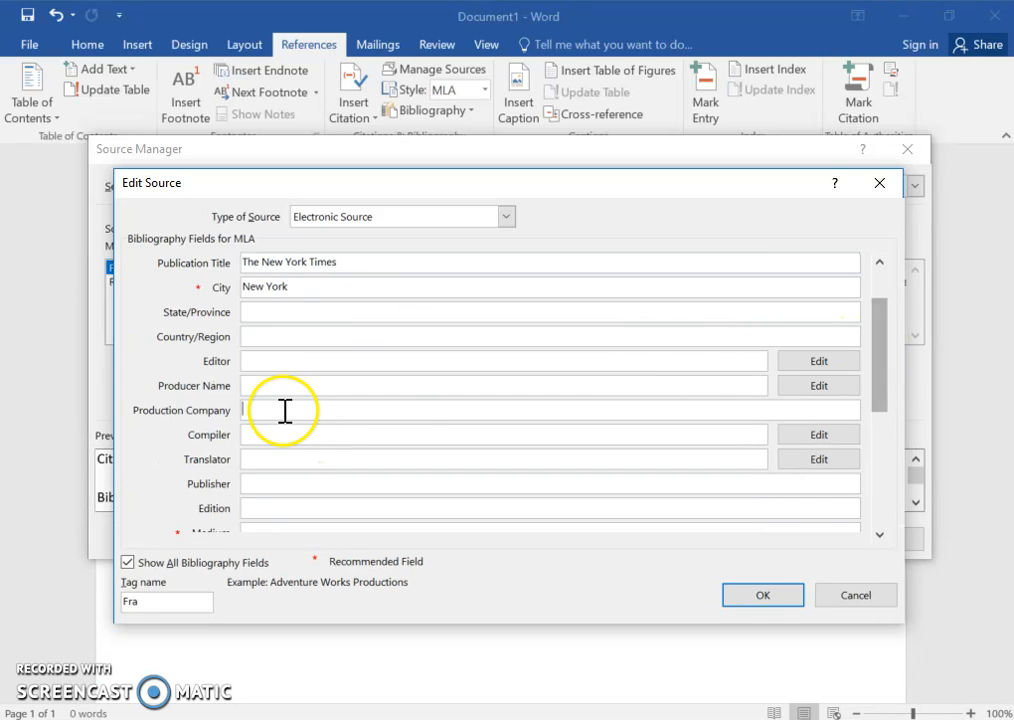
{"action": "left_click", "coordinate": [269, 484]}
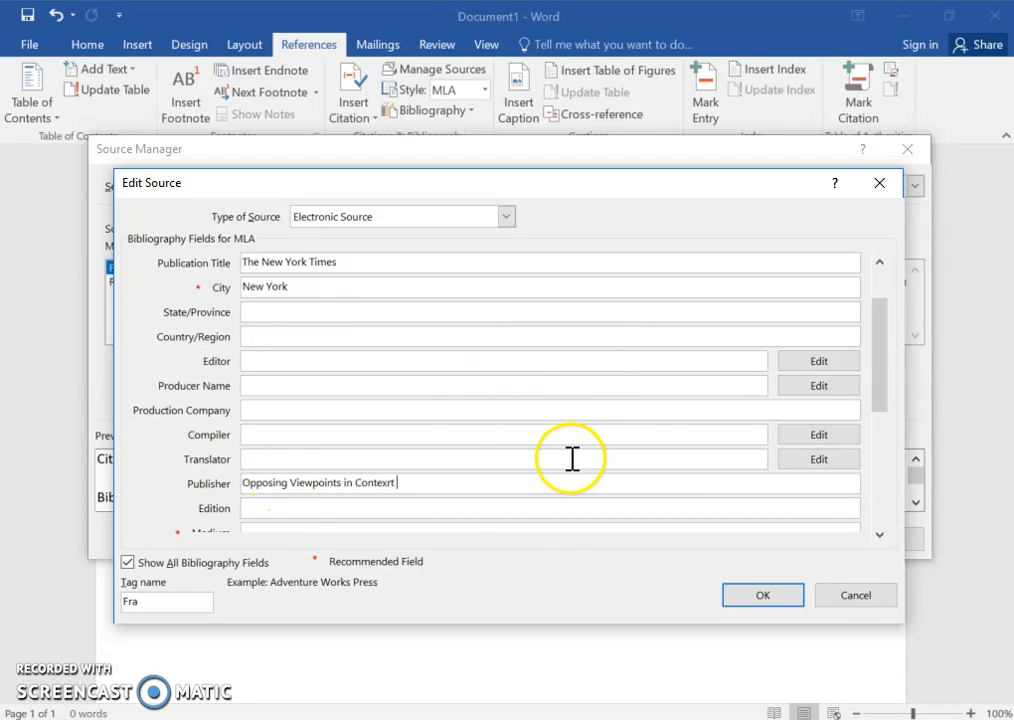
{"action": "left_click", "coordinate": [888, 364]}
{"action": "left_click_drag", "start_coordinate": [888, 355], "coordinate": [880, 385]}
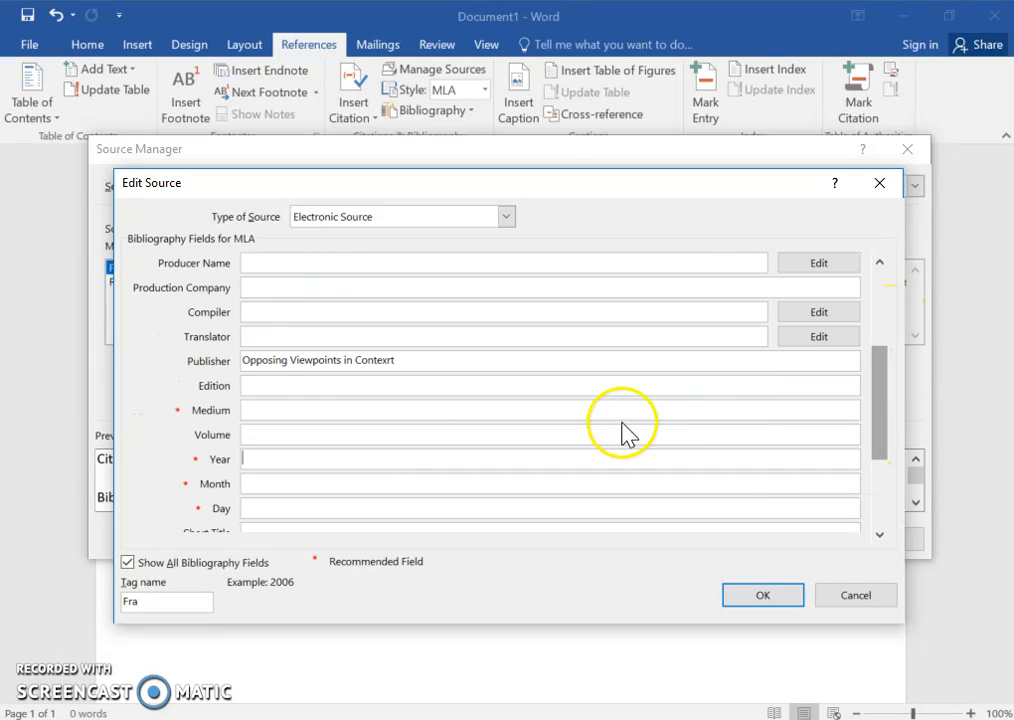
{"action": "left_click", "coordinate": [245, 404]}
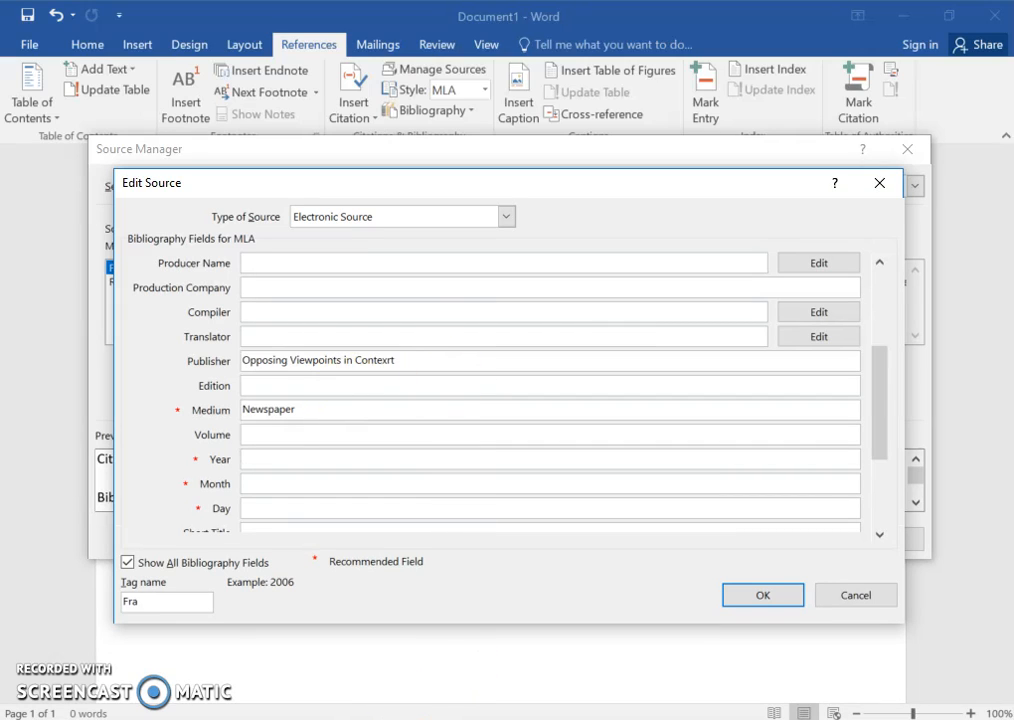
Step: Consult the citation in the browser and enter the article's publication date as year 2018, month June, day 13
{"action": "left_click", "coordinate": [110, 640]}
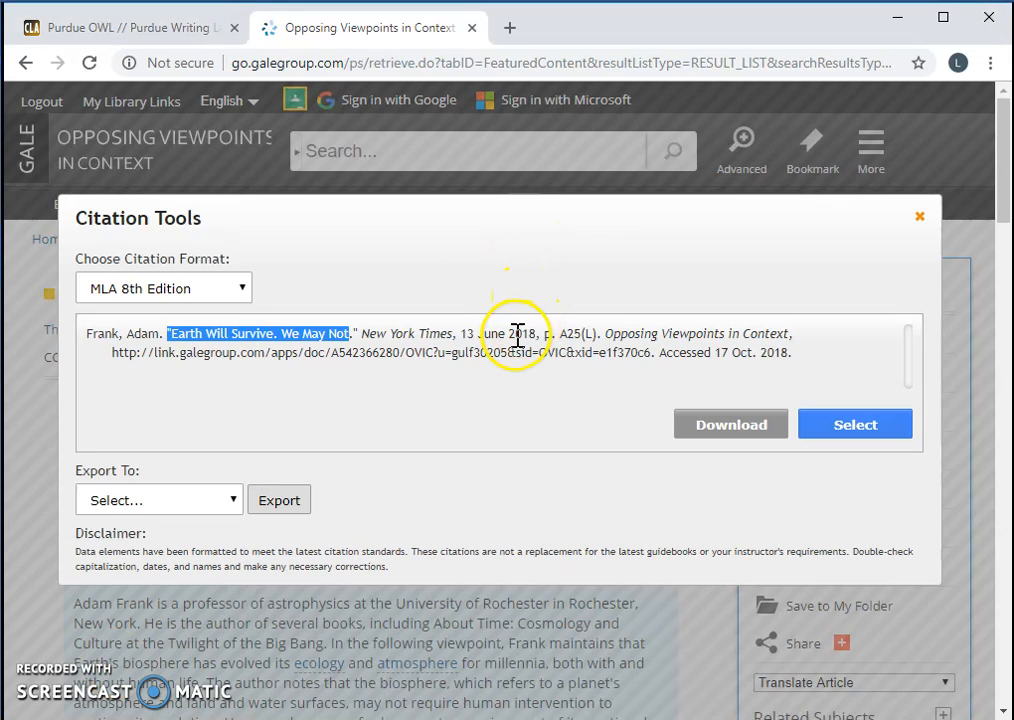
{"action": "left_click", "coordinate": [300, 718]}
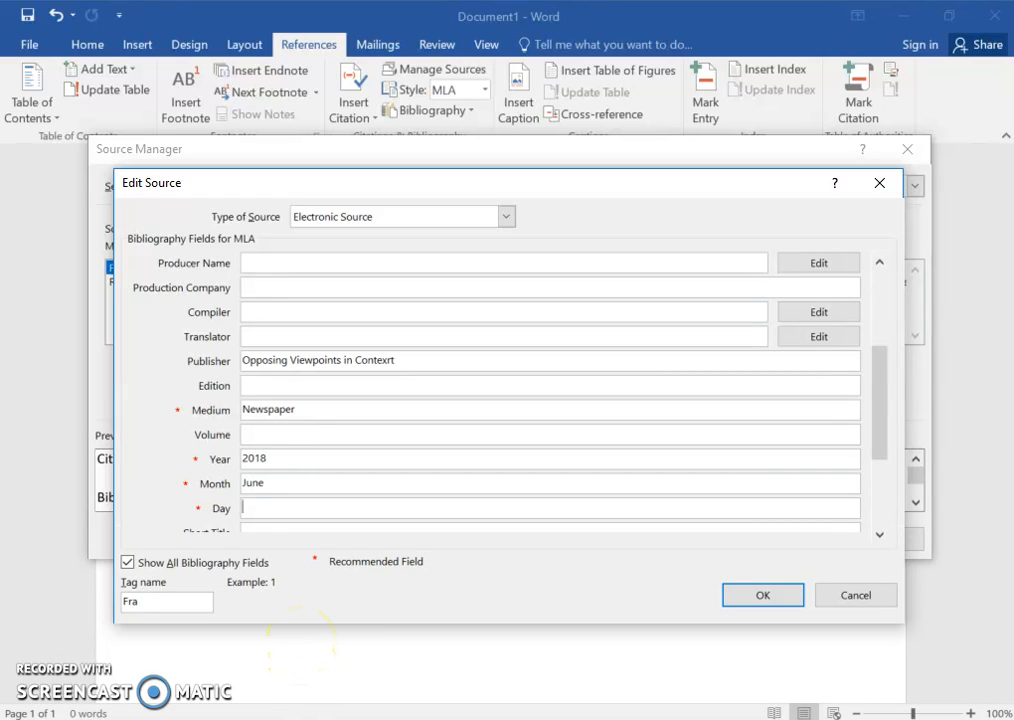
{"action": "type", "text": "13"}
Step: In the browser citation, copy the article's link together with its access date, 17 Oct. 2018
{"action": "key", "text": "Tab"}
{"action": "key", "text": "Tab"}
{"action": "key", "text": "Tab"}
{"action": "key", "text": "Tab"}
{"action": "key", "text": "Tab"}
{"action": "key", "text": "Tab"}
{"action": "key", "text": "Tab"}
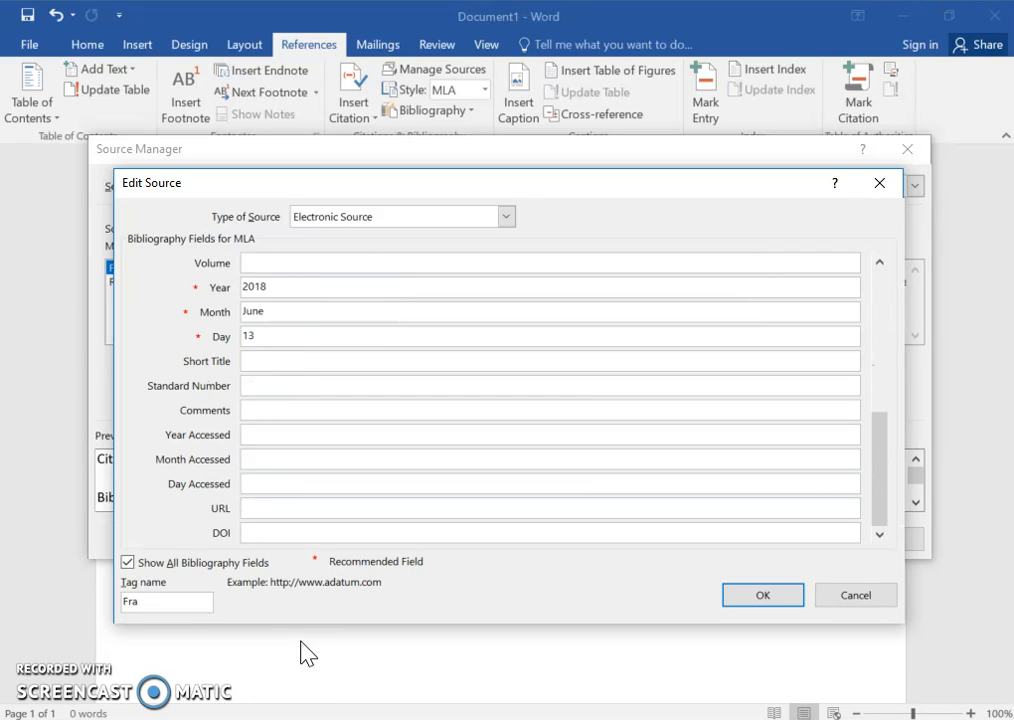
{"action": "key", "text": "alt+Tab"}
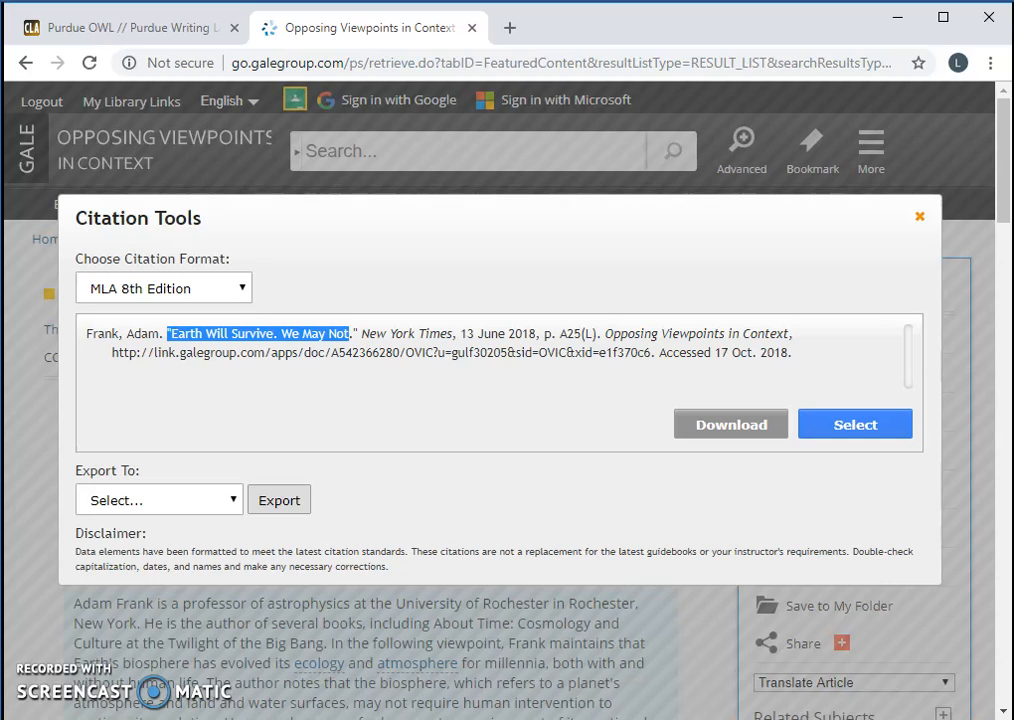
{"action": "left_click_drag", "start_coordinate": [113, 354], "coordinate": [789, 360]}
{"action": "key", "text": "ctrl+c"}
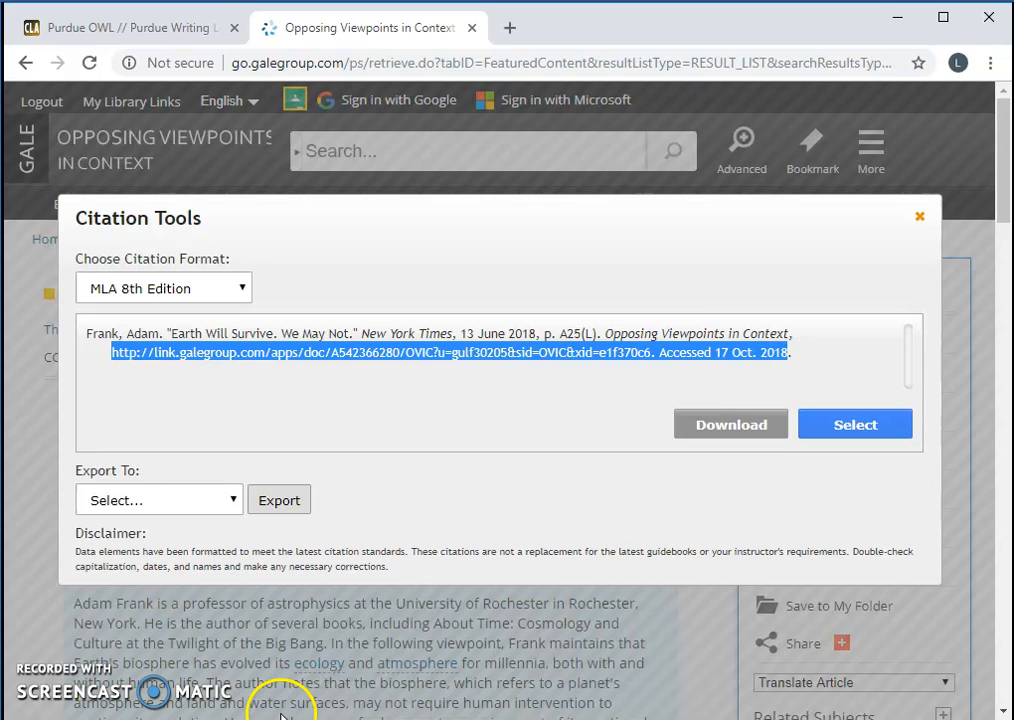
Step: Paste the copied link and access date into the source's URL field in Word and save the changes to both source lists
{"action": "key", "text": "alt+Tab"}
{"action": "left_click", "coordinate": [277, 505]}
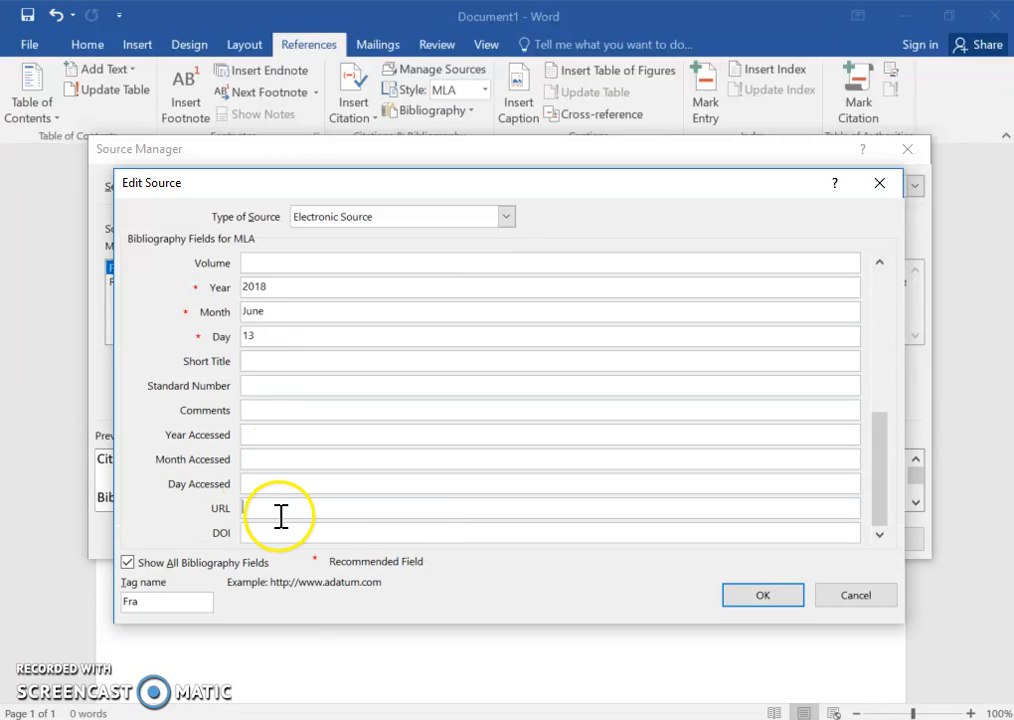
{"action": "key", "text": "ctrl+v"}
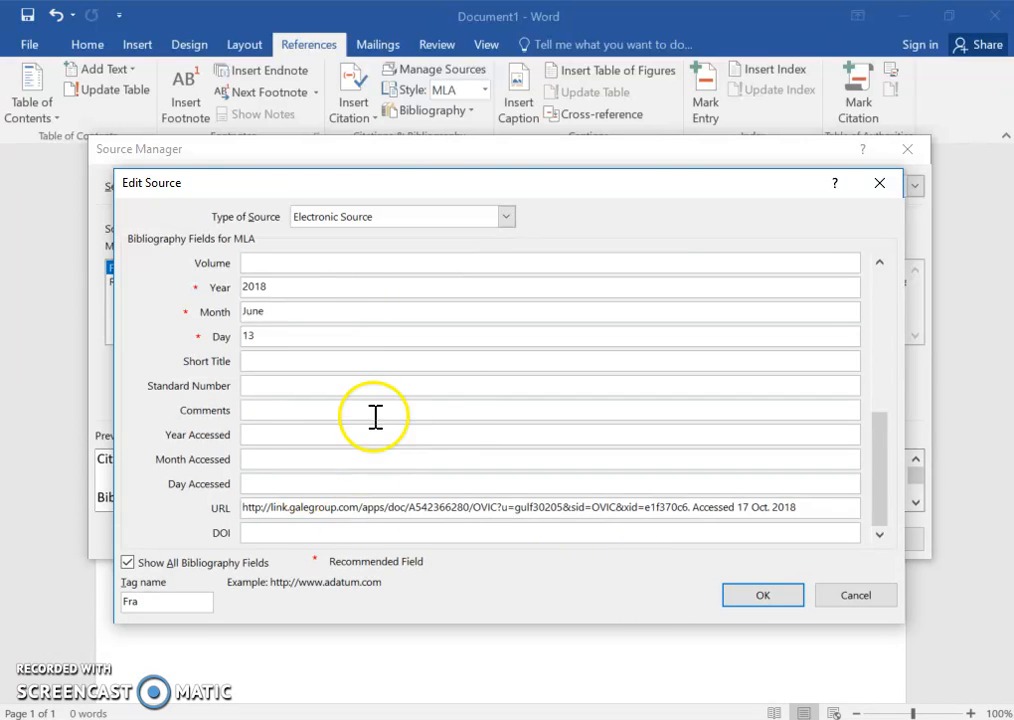
{"action": "left_click", "coordinate": [762, 597]}
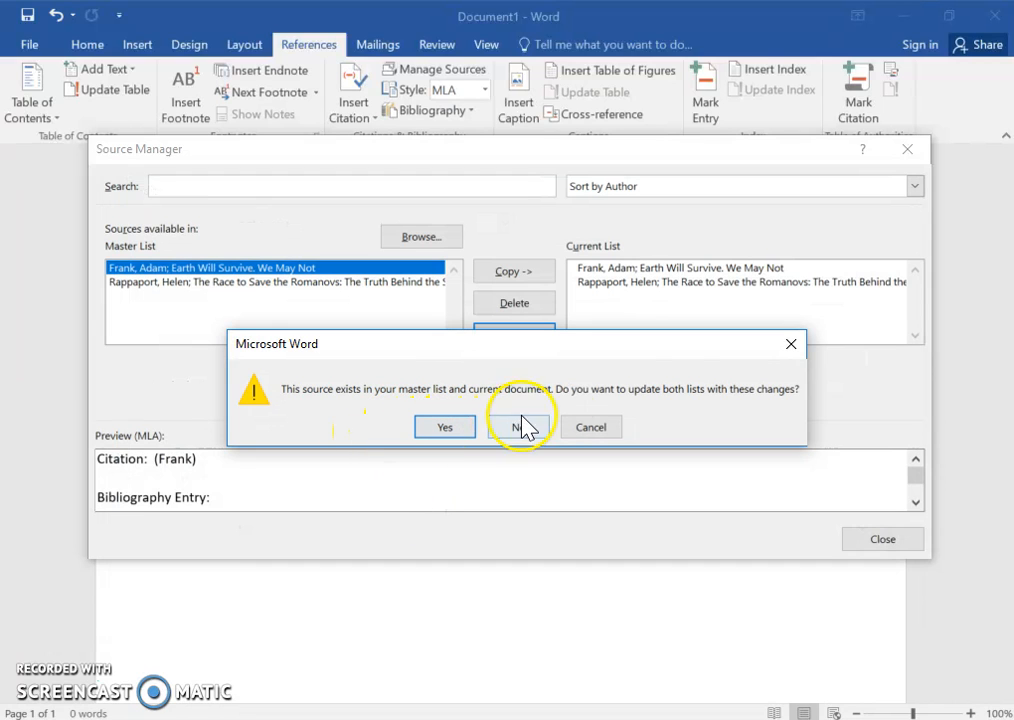
{"action": "left_click", "coordinate": [446, 430]}
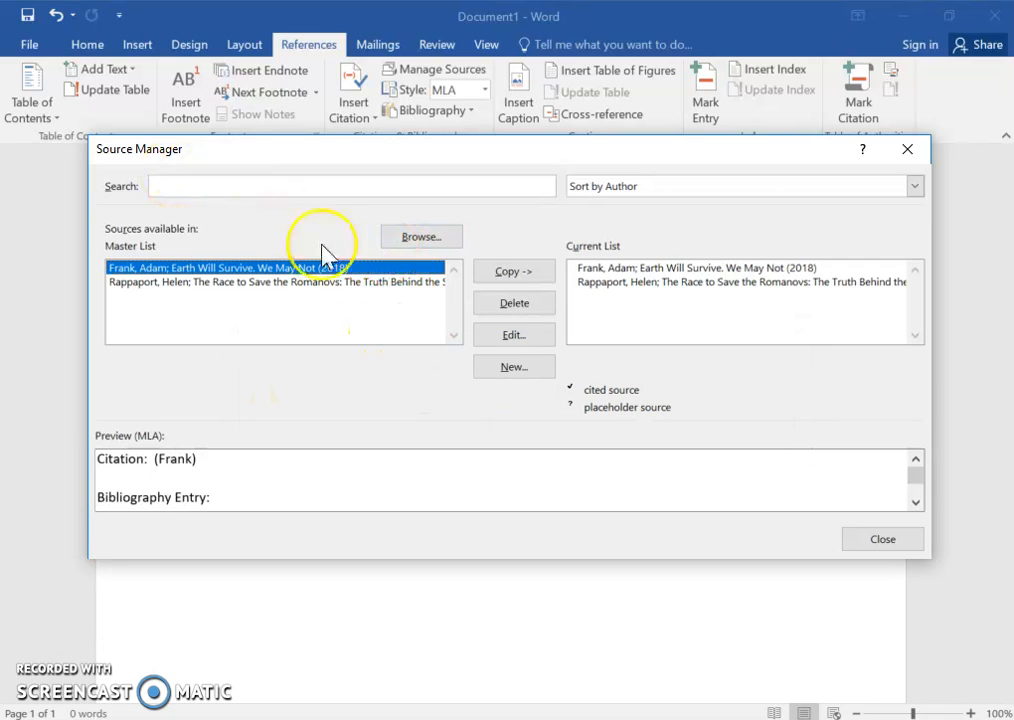
Step: Create a new source and set its type to Web site
{"action": "left_click", "coordinate": [515, 372]}
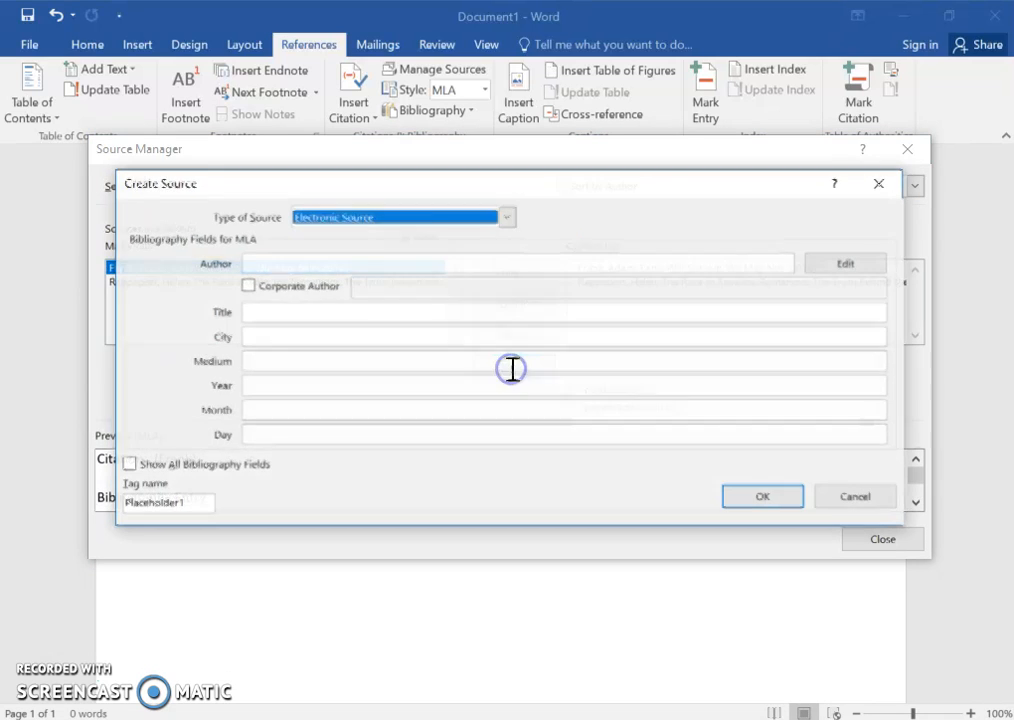
{"action": "left_click", "coordinate": [421, 214]}
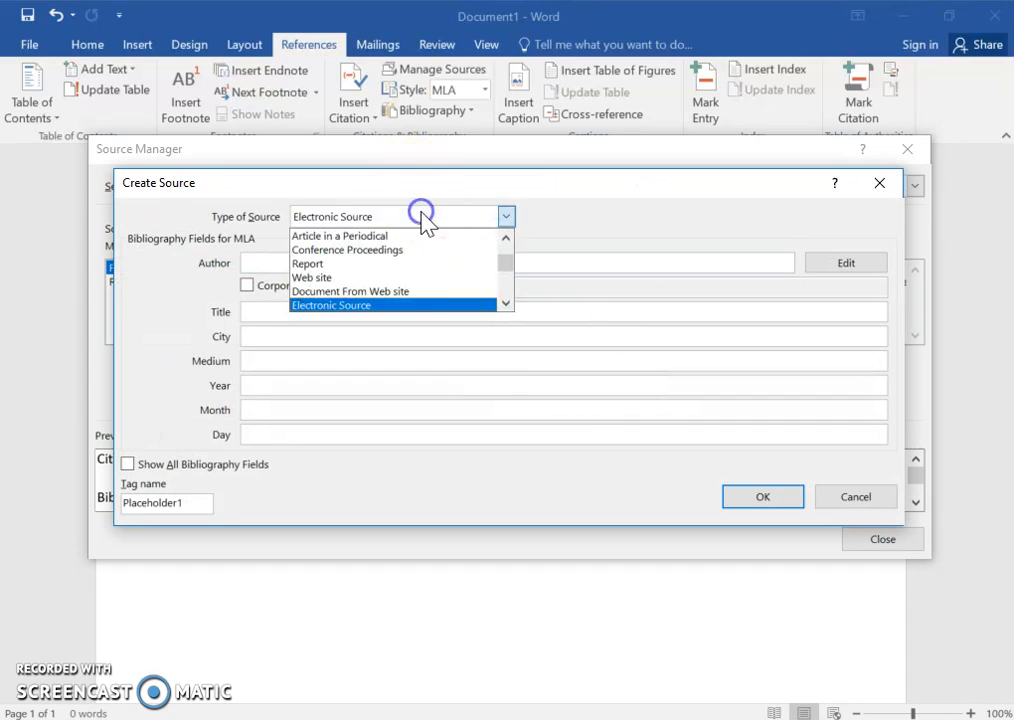
{"action": "left_click", "coordinate": [443, 292]}
{"action": "left_click", "coordinate": [434, 216]}
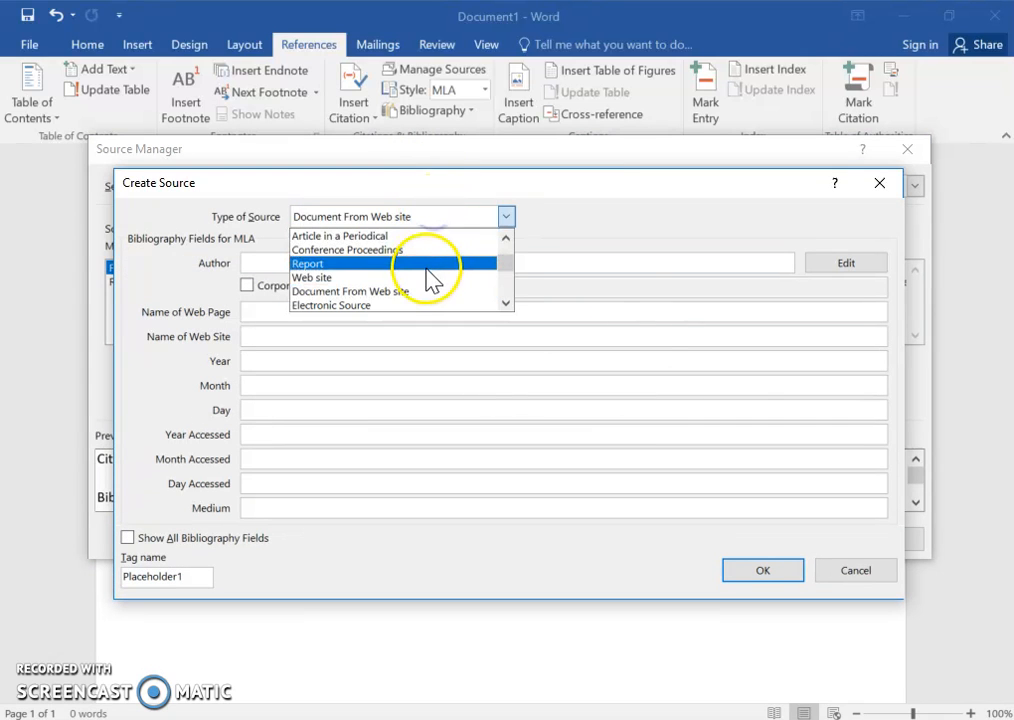
{"action": "left_click", "coordinate": [422, 278]}
{"action": "left_click", "coordinate": [398, 262]}
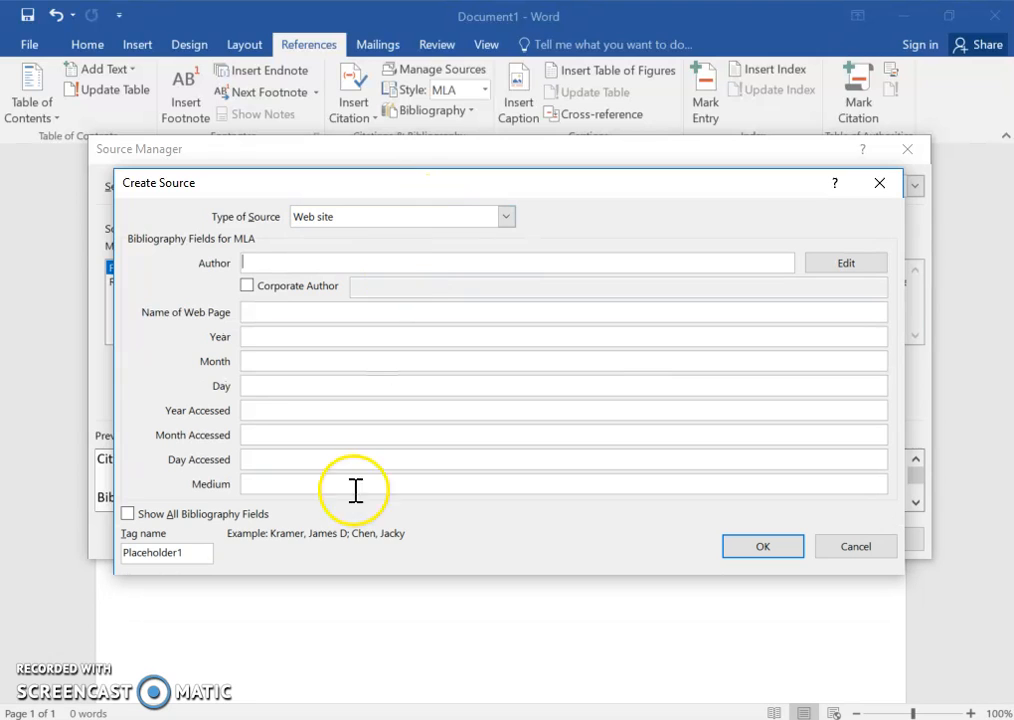
Step: Consult the Purdue OWL page in the browser and enter Purdue University as the website source's author
{"action": "left_click", "coordinate": [68, 645]}
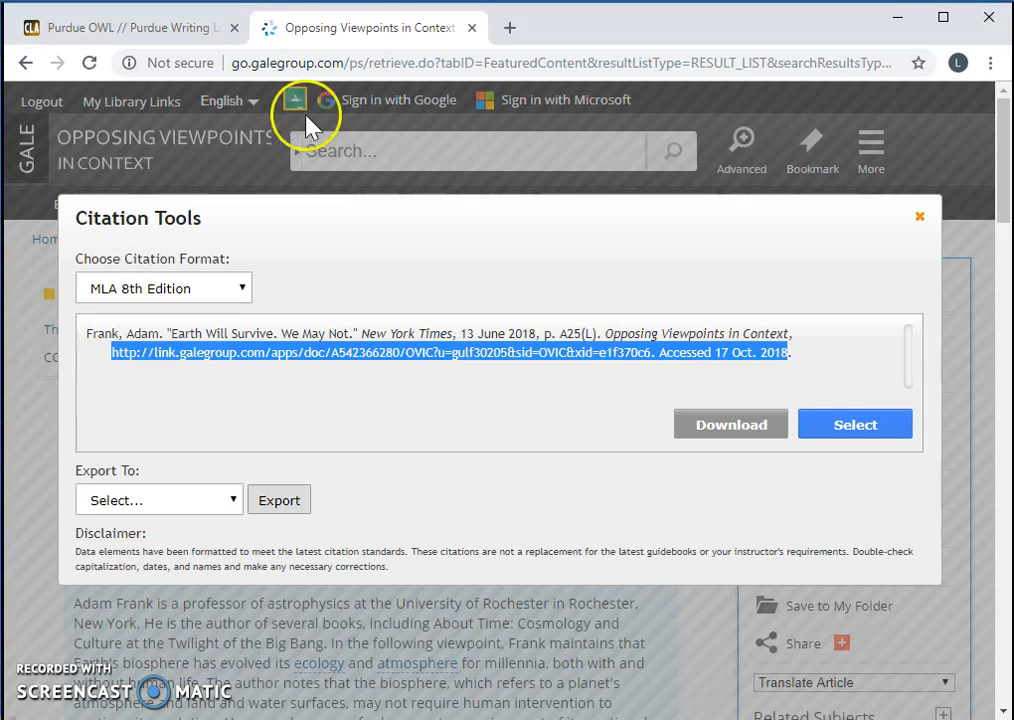
{"action": "left_click", "coordinate": [163, 28]}
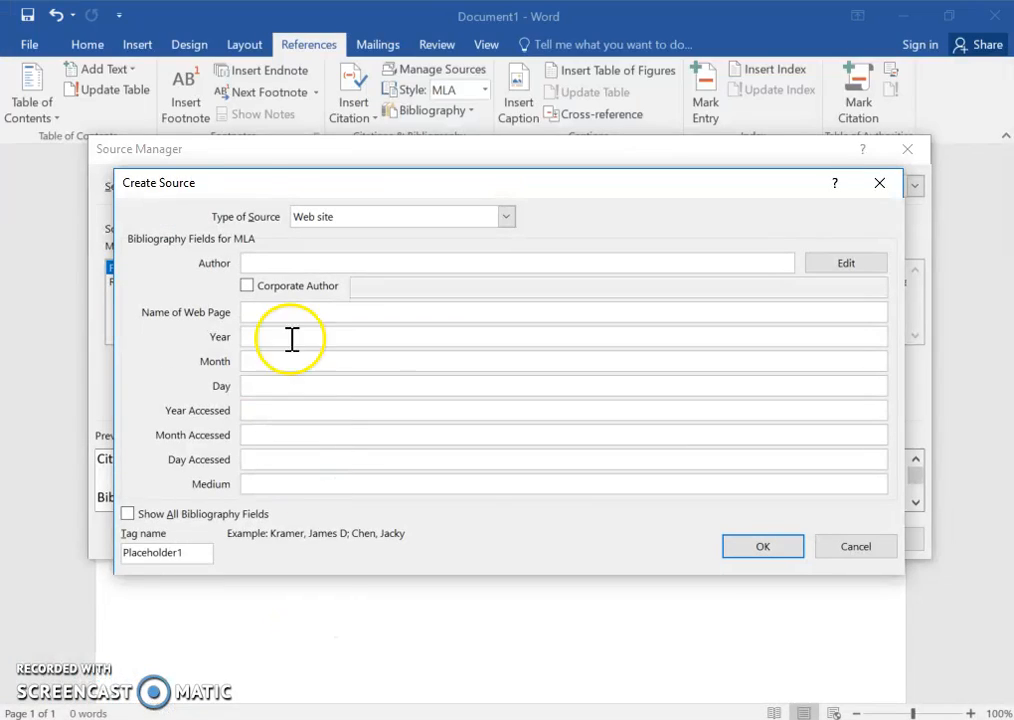
{"action": "type", "text": "Pur"}
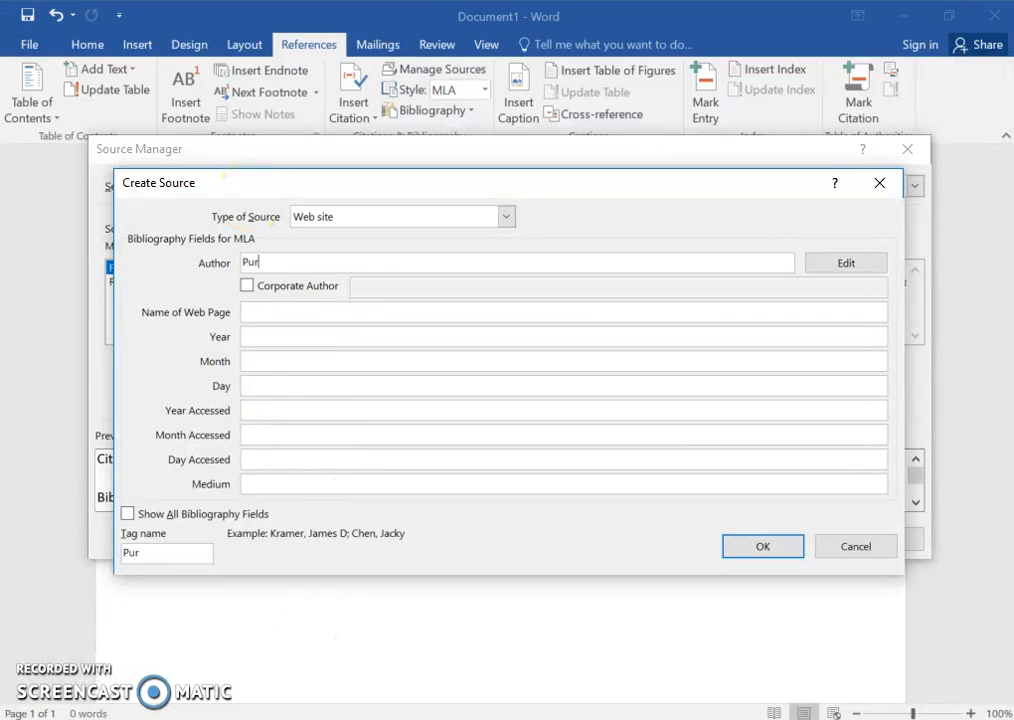
{"action": "type", "text": "due University"}
{"action": "key", "text": "Tab"}
{"action": "key", "text": "Tab"}
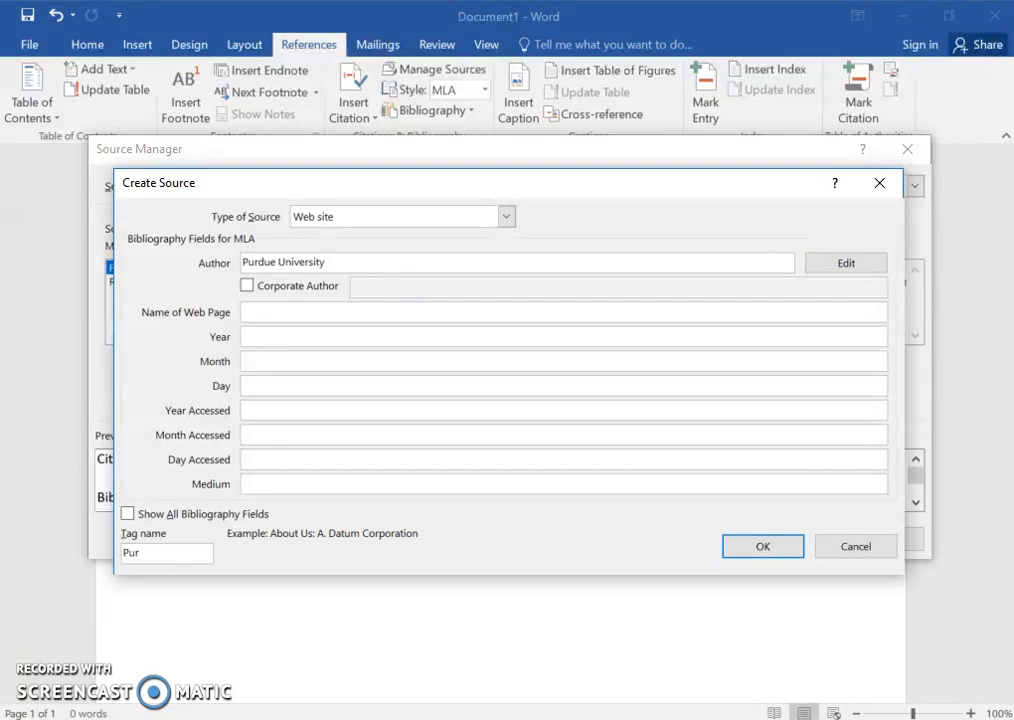
Step: Check the site's title in the browser and enter Purdue Online Writing Lab as the name of the web page
{"action": "key", "text": "alt+Tab"}
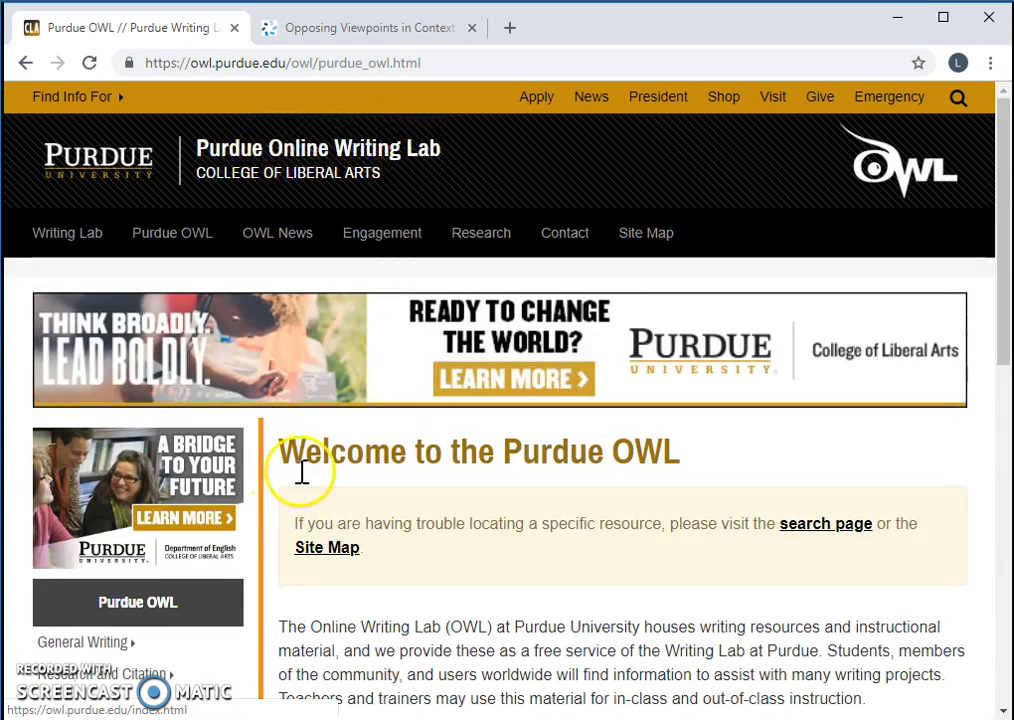
{"action": "key", "text": "alt+Tab"}
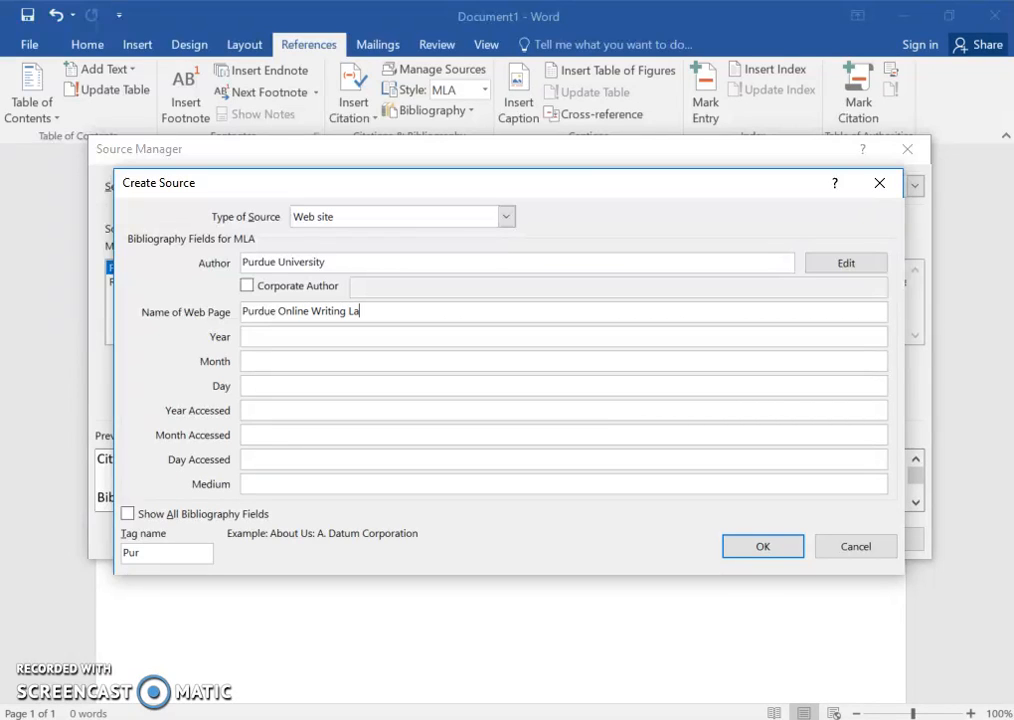
{"action": "left_click", "coordinate": [245, 336]}
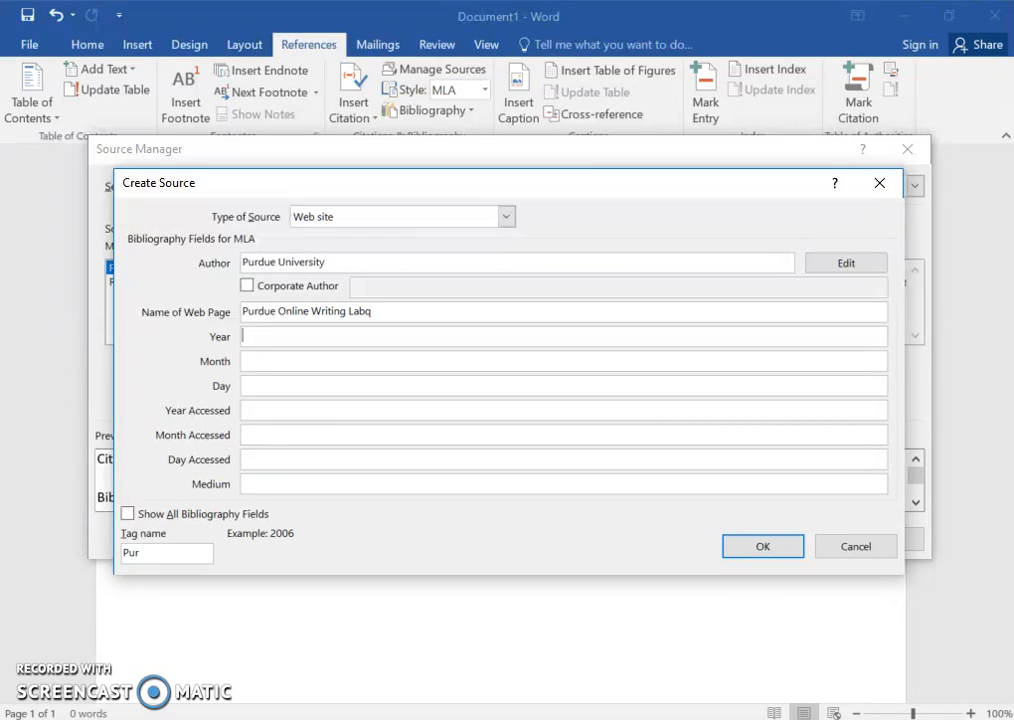
Step: Look up the copyright year in the Purdue OWL page footer and enter 2018 as the source's year
{"action": "mouse_move", "coordinate": [318, 719]}
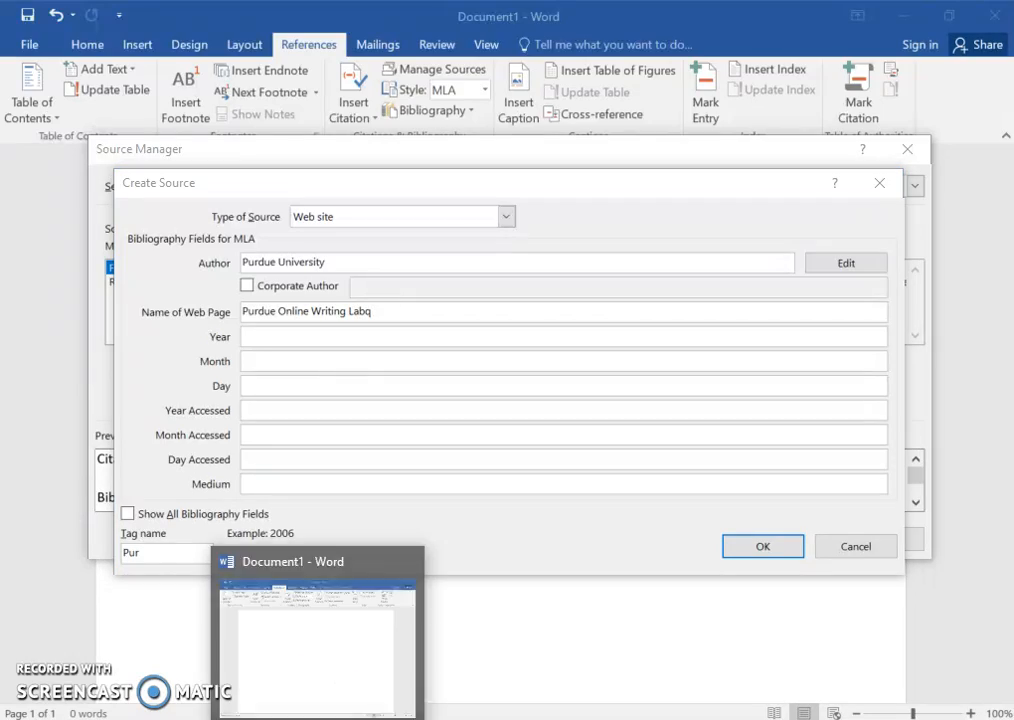
{"action": "mouse_move", "coordinate": [118, 715]}
{"action": "left_click", "coordinate": [118, 660]}
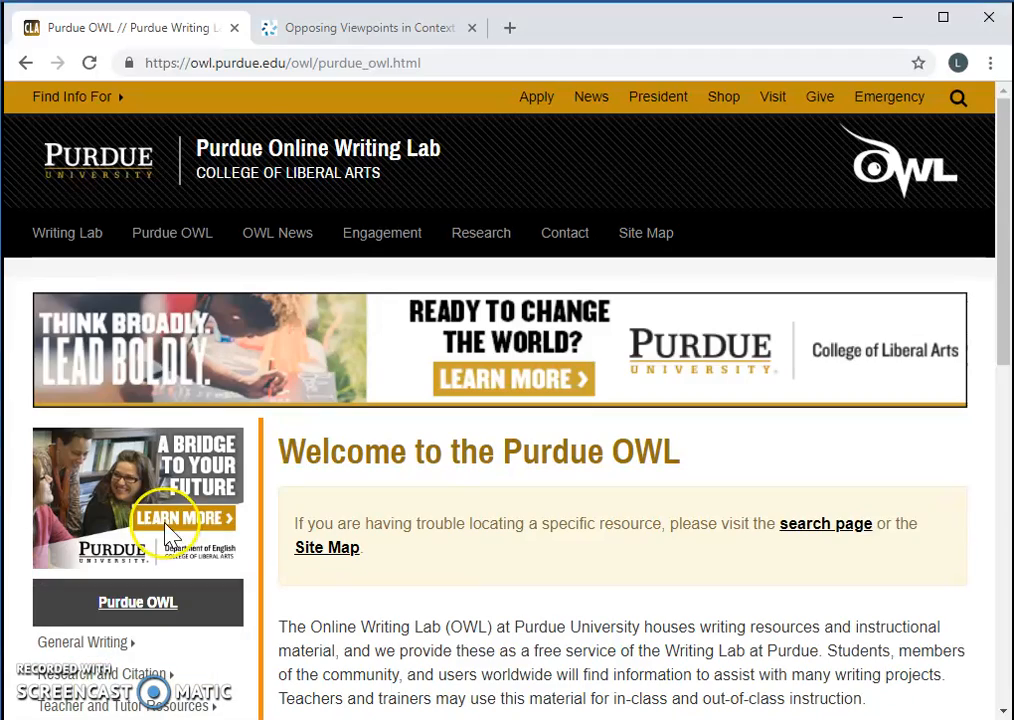
{"action": "scroll", "coordinate": [308, 285], "scroll_direction": "down", "scroll_amount": 3}
{"action": "scroll", "coordinate": [310, 280], "scroll_direction": "down", "scroll_amount": 6}
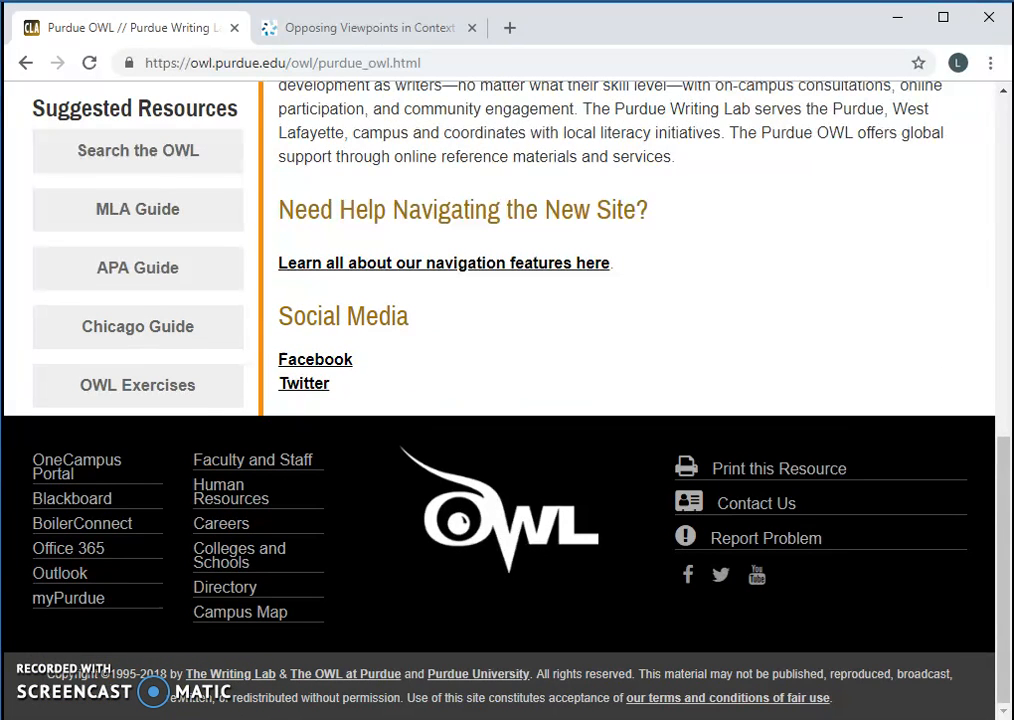
{"action": "key", "text": "alt+Tab"}
{"action": "type", "text": "2018"}
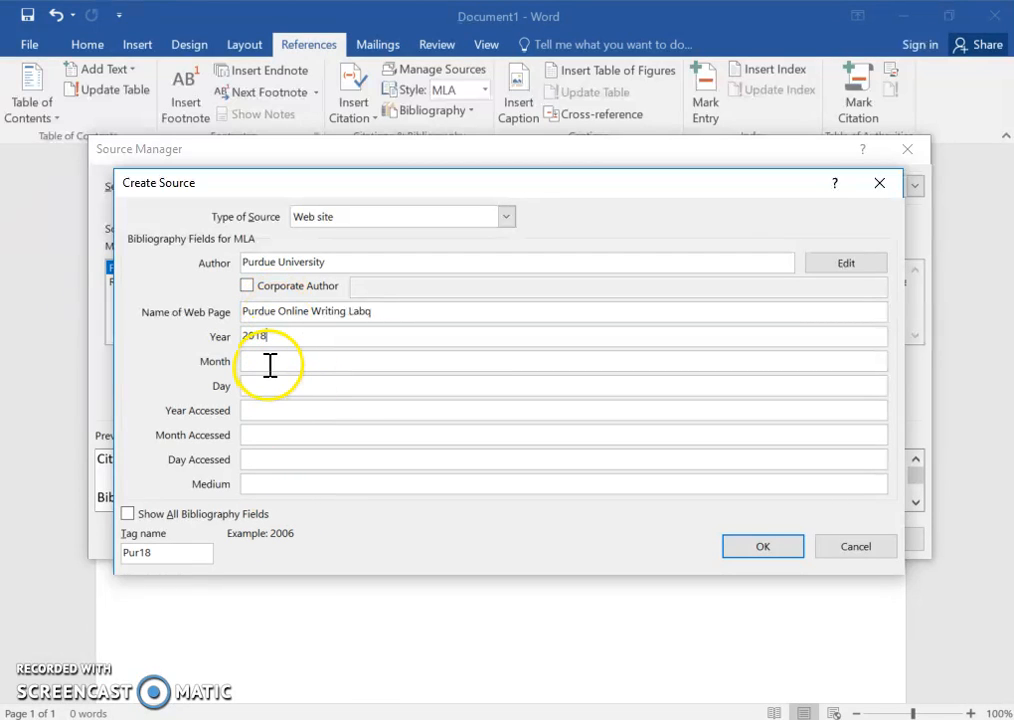
Step: Enter the access date as 2018, October, 17 and Website as the medium, and save the source, closing the Source Manager
{"action": "left_click", "coordinate": [263, 405]}
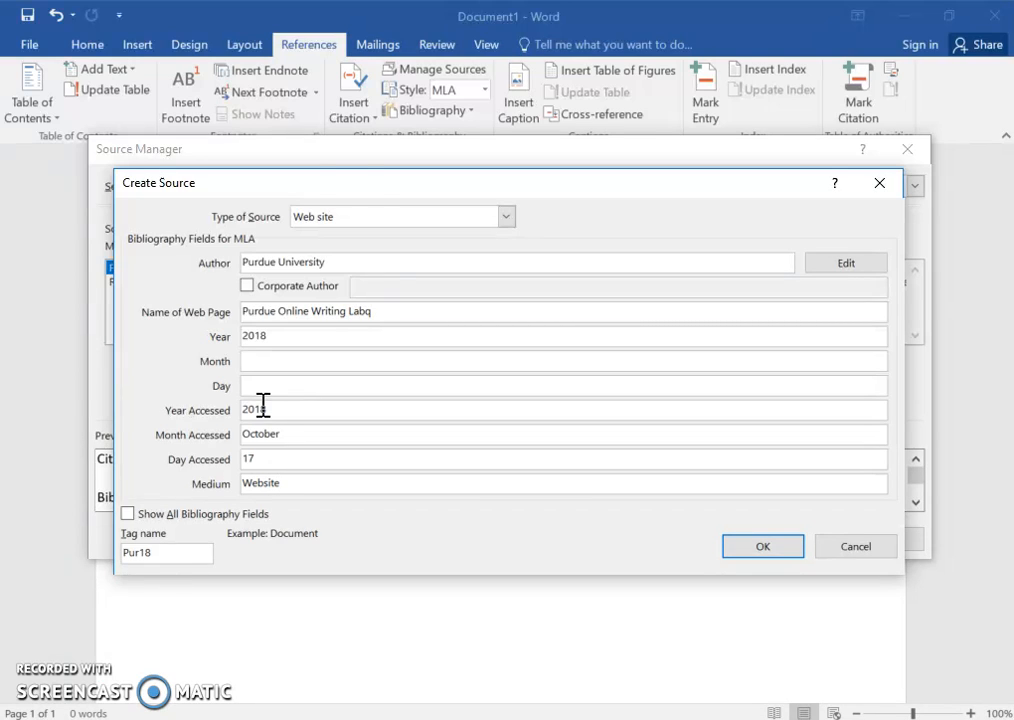
{"action": "left_click", "coordinate": [762, 550]}
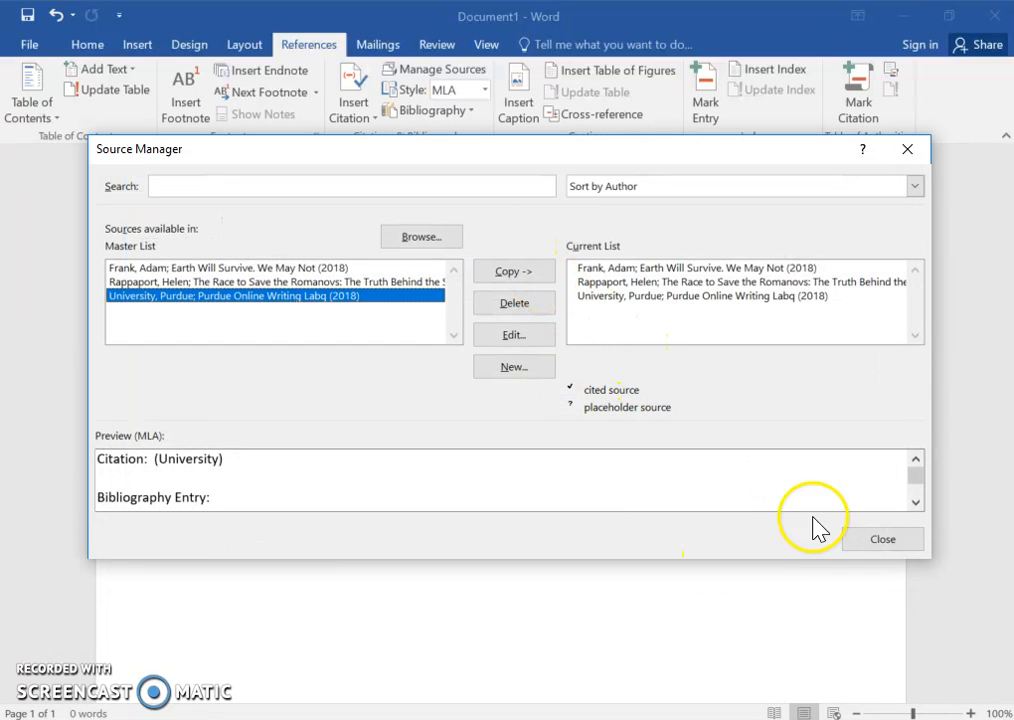
{"action": "left_click", "coordinate": [916, 551]}
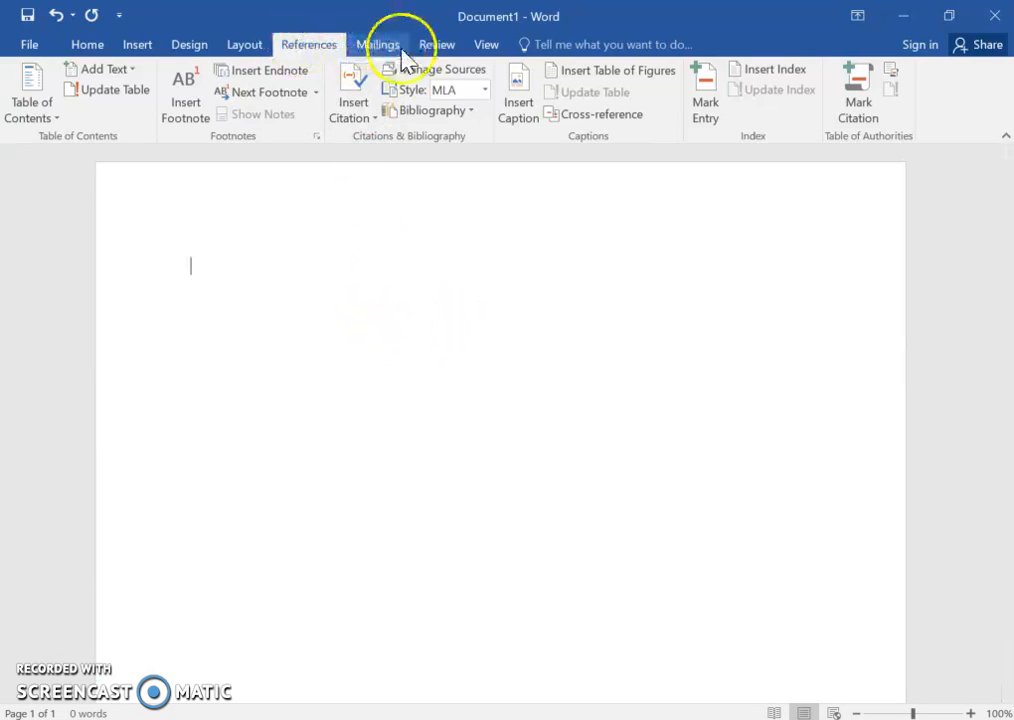
Step: Insert a built-in Works Cited list into the document and close the Navigation pane
{"action": "left_click", "coordinate": [470, 112]}
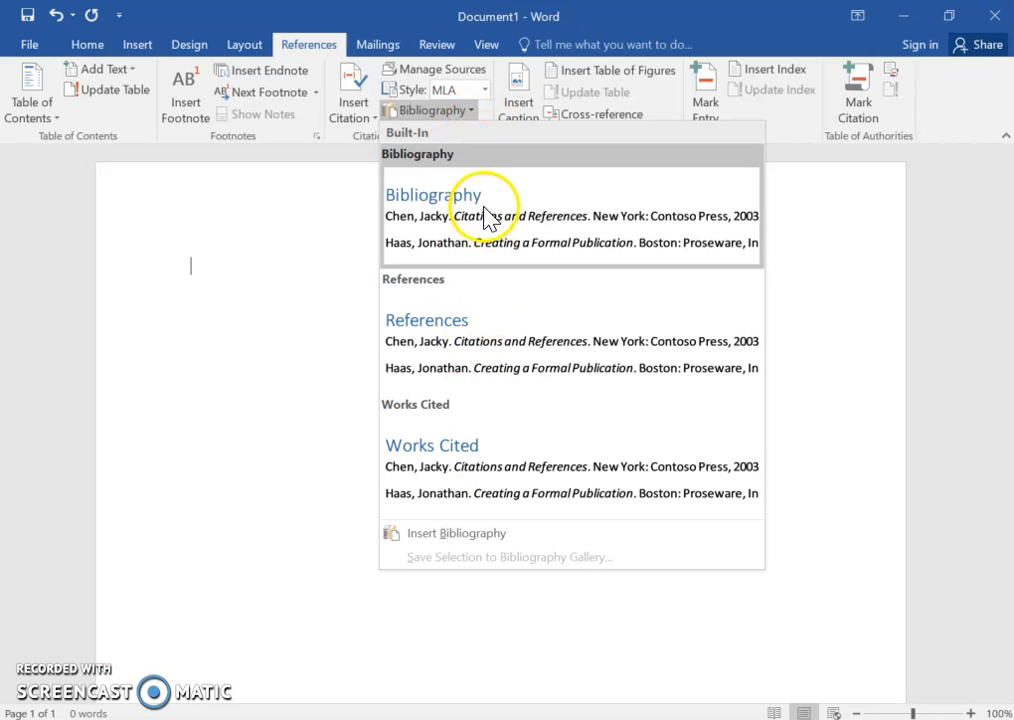
{"action": "left_click", "coordinate": [490, 444]}
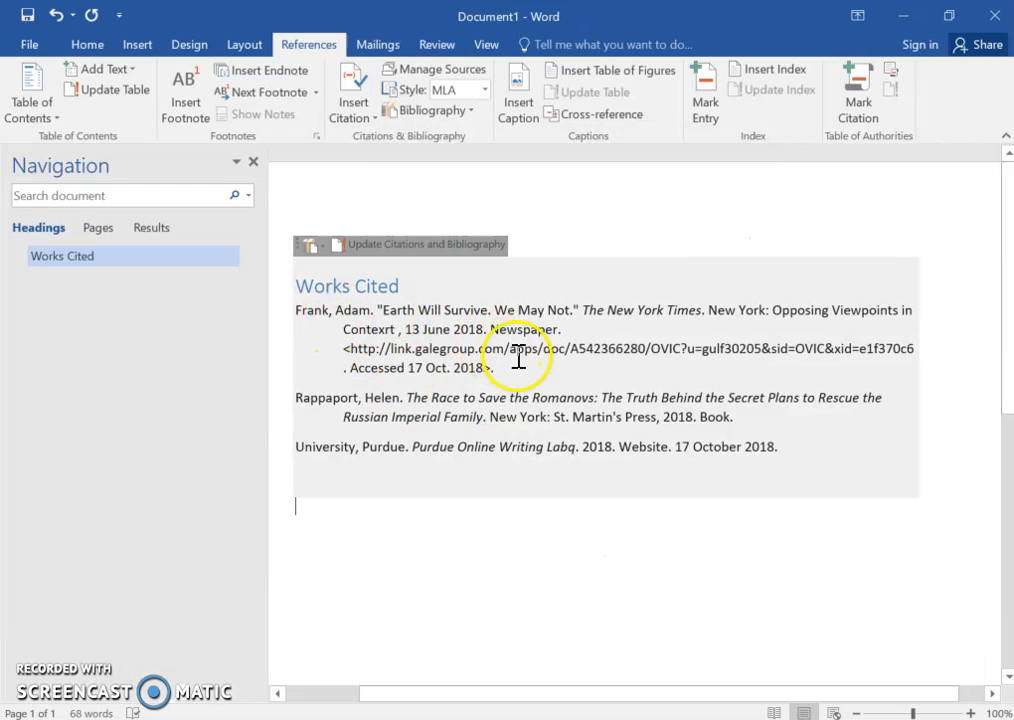
{"action": "left_click", "coordinate": [253, 162]}
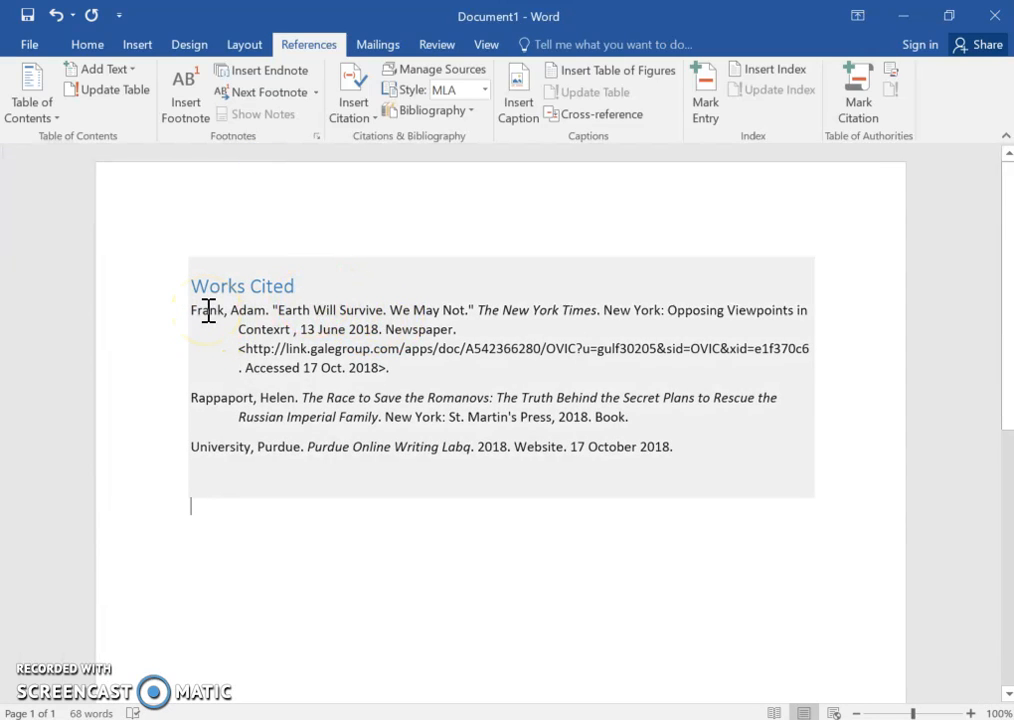
Step: Change the font colour of the Works Cited heading to black
{"action": "left_click", "coordinate": [247, 318]}
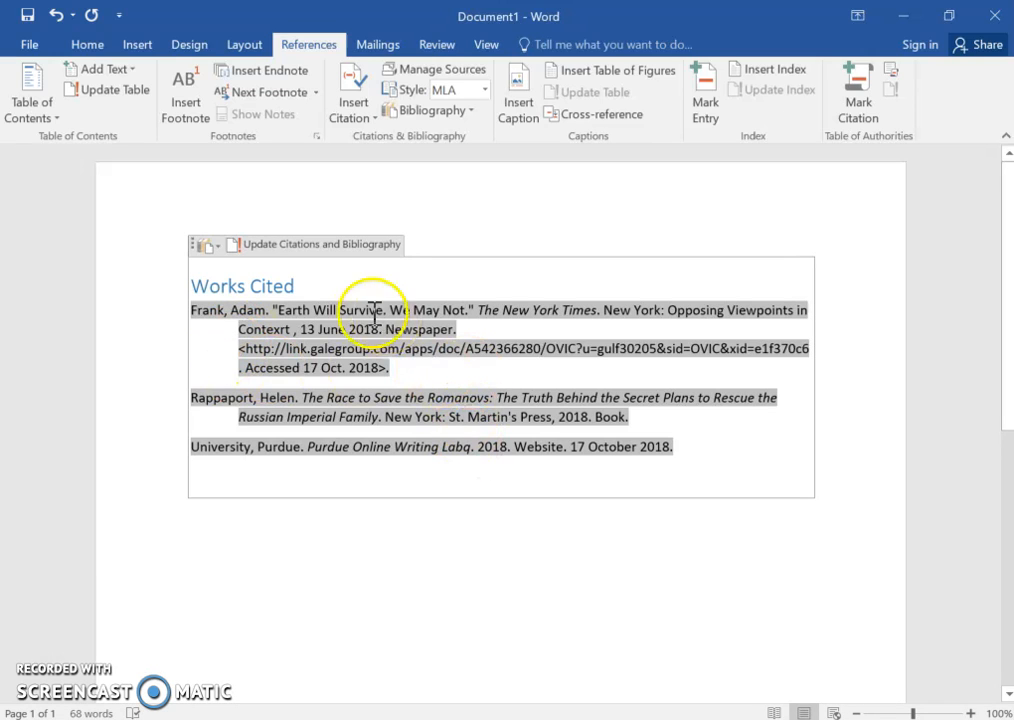
{"action": "left_click", "coordinate": [303, 288]}
{"action": "left_click_drag", "start_coordinate": [303, 288], "coordinate": [185, 293]}
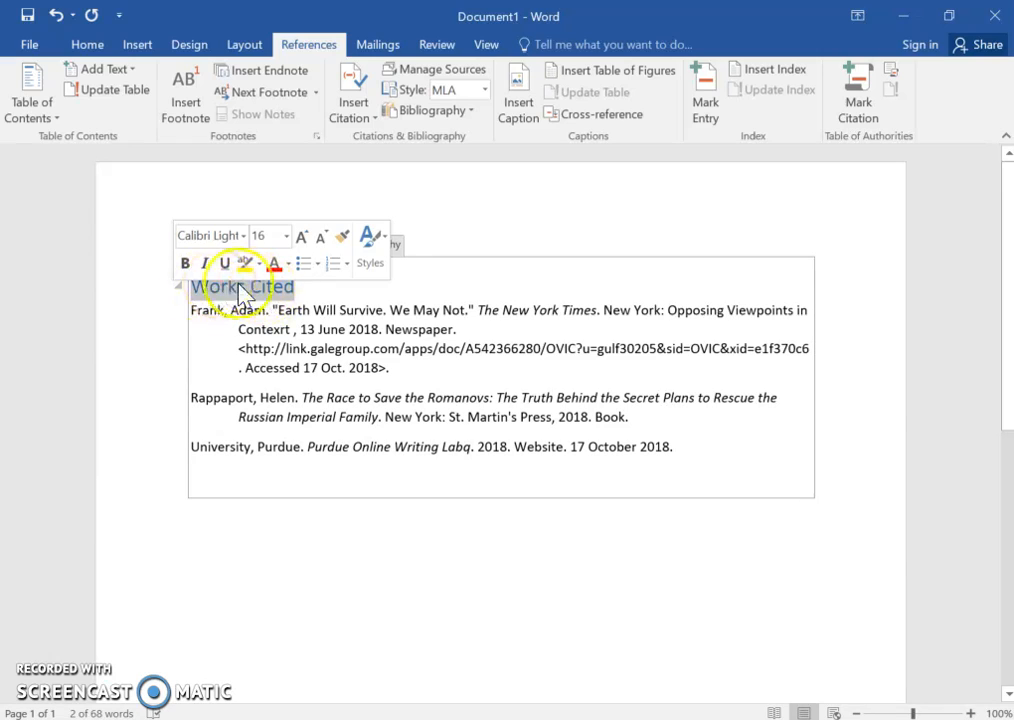
{"action": "left_click", "coordinate": [302, 265]}
{"action": "left_click", "coordinate": [301, 266]}
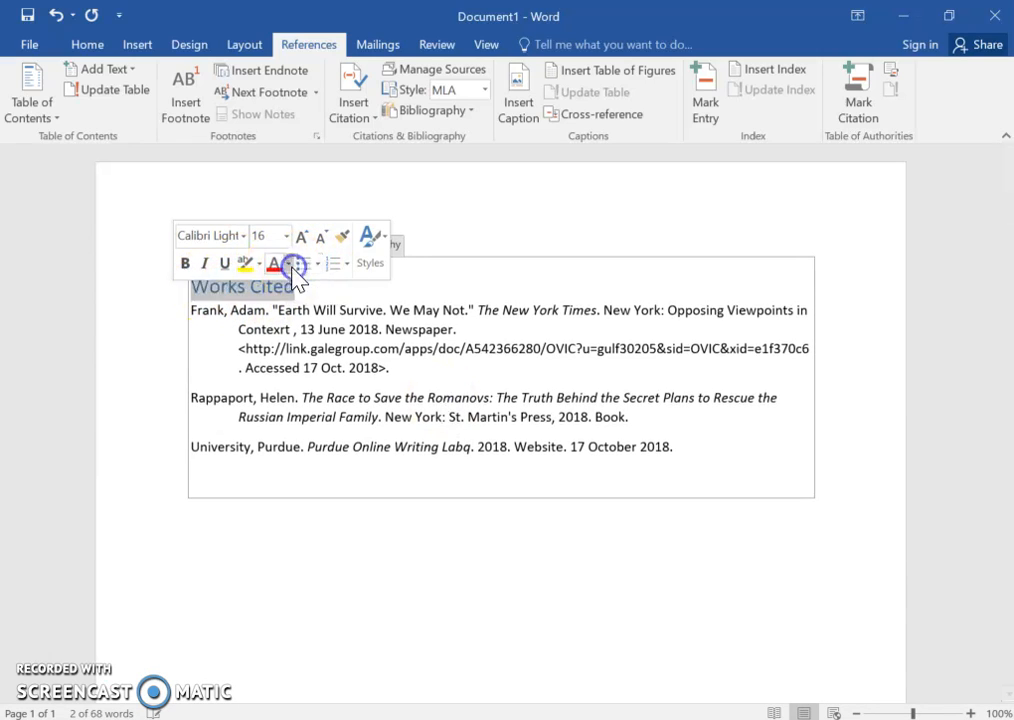
{"action": "left_click", "coordinate": [289, 265]}
{"action": "left_click", "coordinate": [287, 287]}
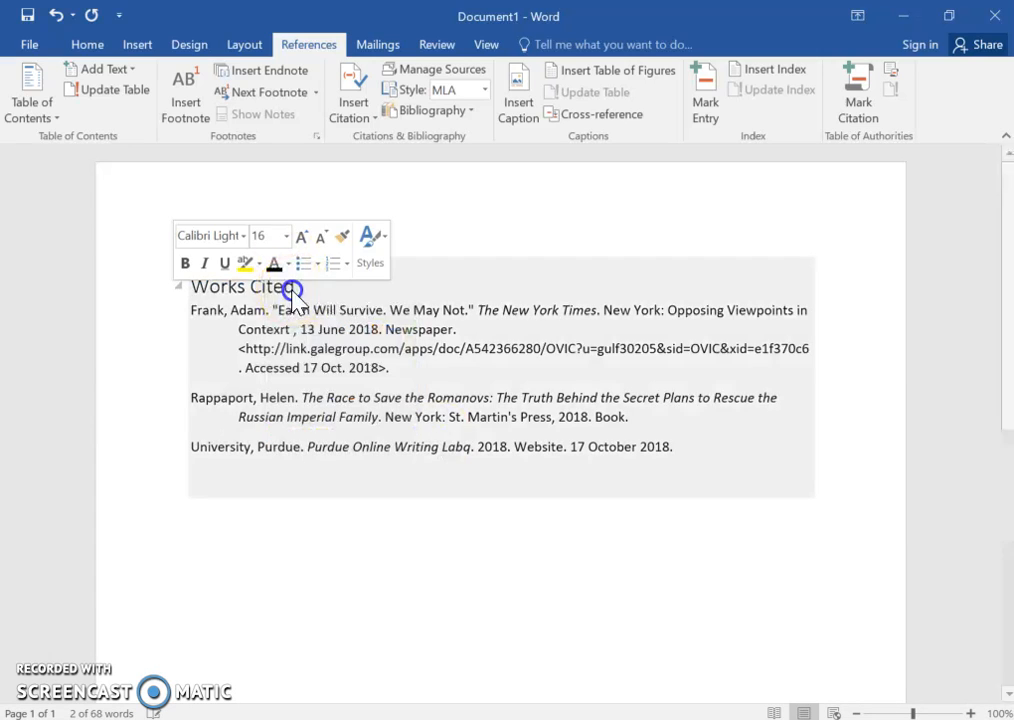
Step: Set the Works Cited heading's font size to 12 and its font to Times New Roman
{"action": "left_click", "coordinate": [287, 236]}
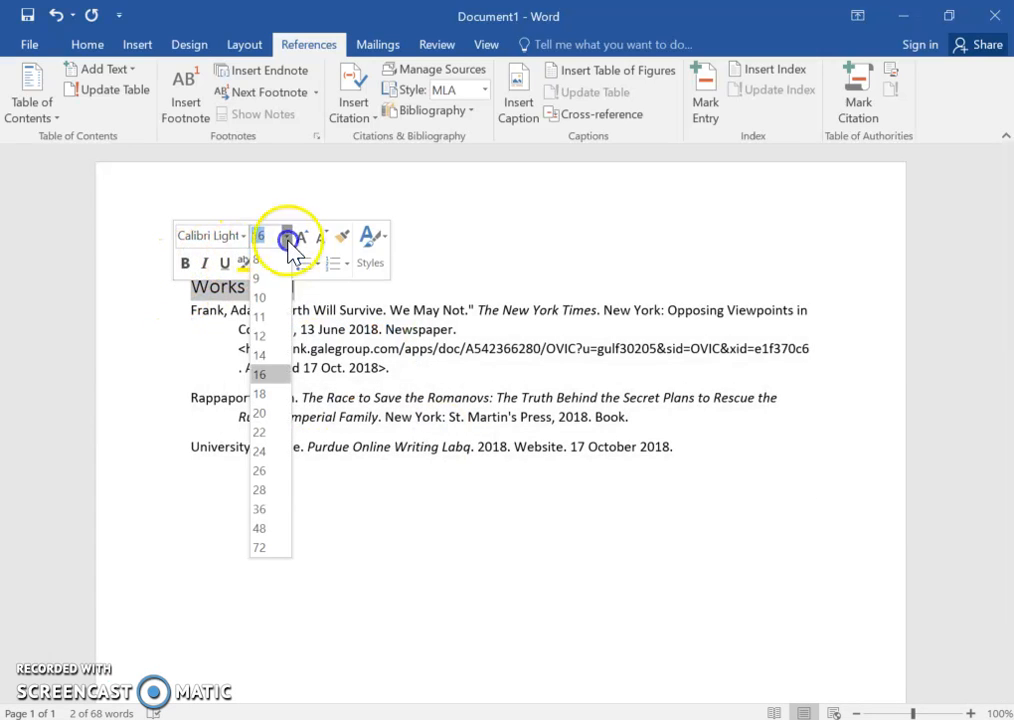
{"action": "left_click", "coordinate": [266, 340]}
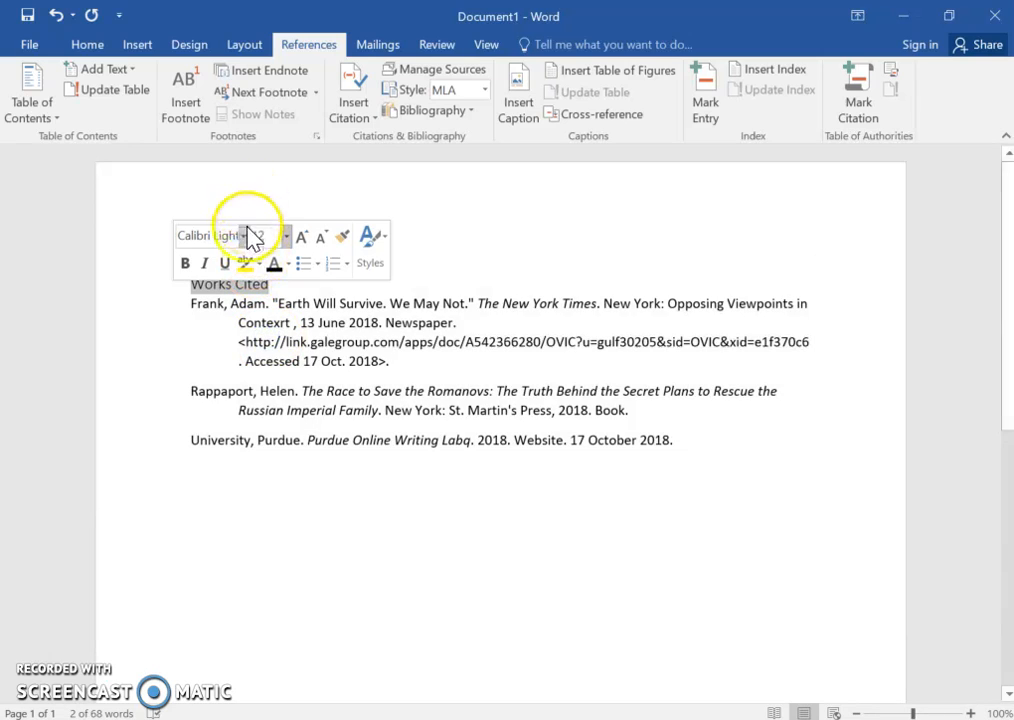
{"action": "left_click", "coordinate": [244, 236]}
{"action": "scroll", "coordinate": [313, 503], "scroll_direction": "down", "scroll_amount": 15}
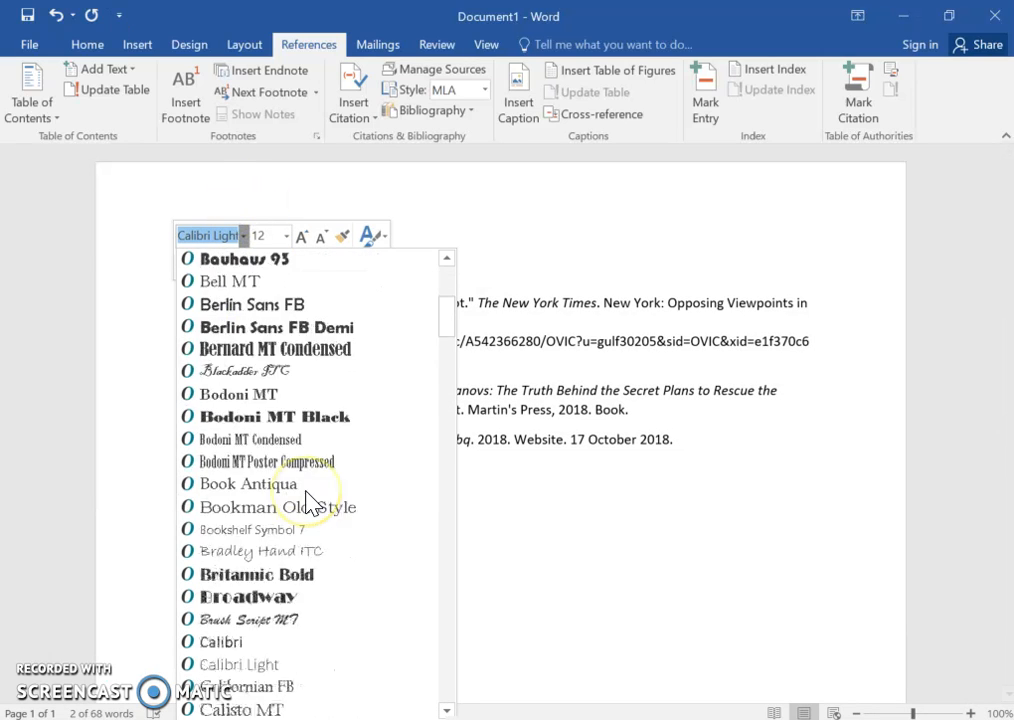
{"action": "scroll", "coordinate": [313, 503], "scroll_direction": "down", "scroll_amount": 20}
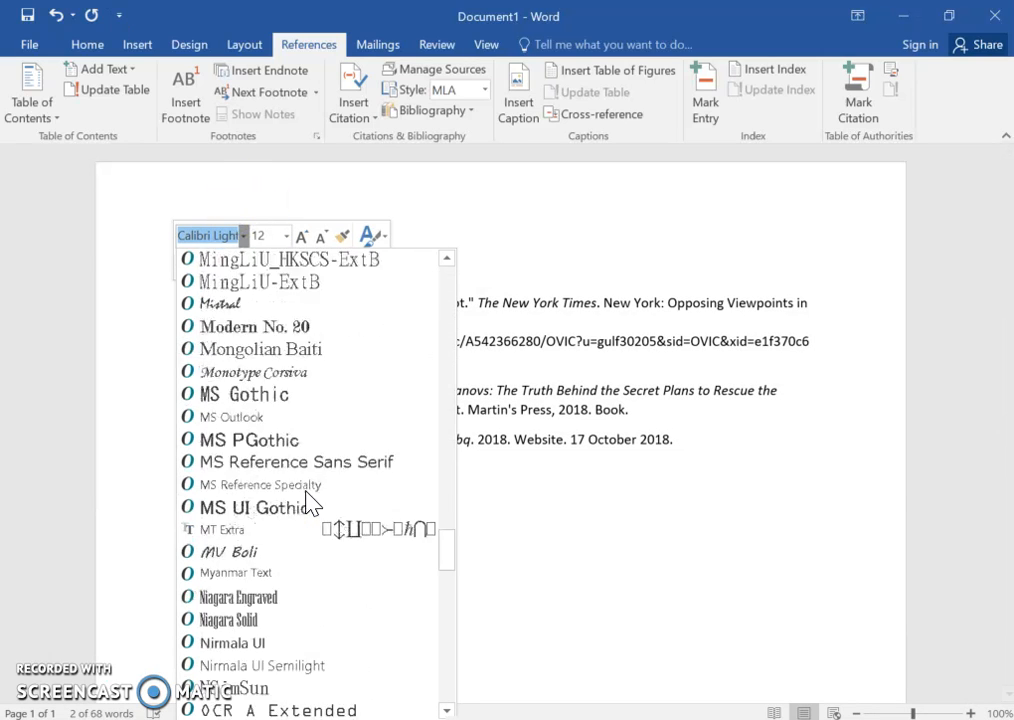
{"action": "scroll", "coordinate": [313, 503], "scroll_direction": "down", "scroll_amount": 12}
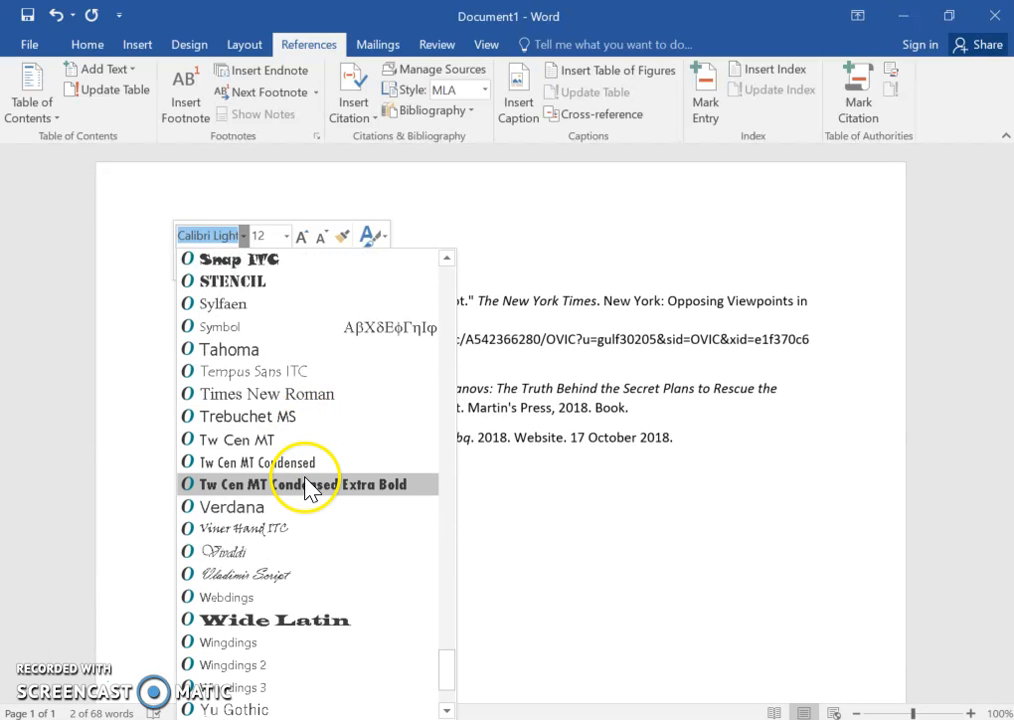
{"action": "left_click", "coordinate": [300, 399]}
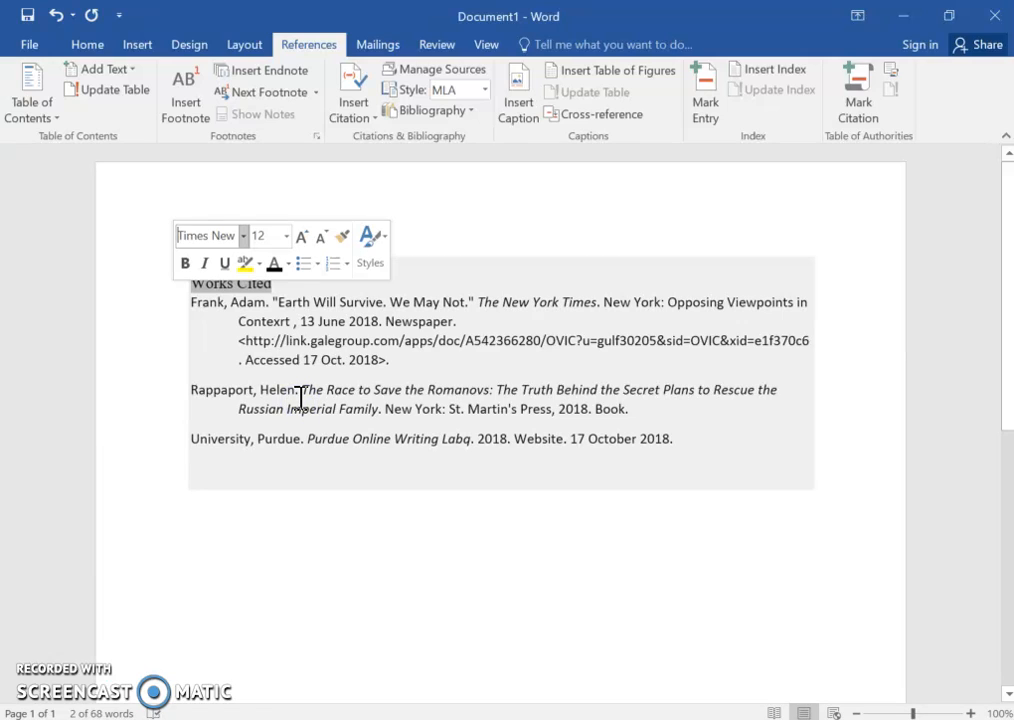
Step: Centre the Works Cited heading on the page and deselect it
{"action": "left_click", "coordinate": [276, 283]}
{"action": "left_click_drag", "start_coordinate": [276, 283], "coordinate": [207, 285]}
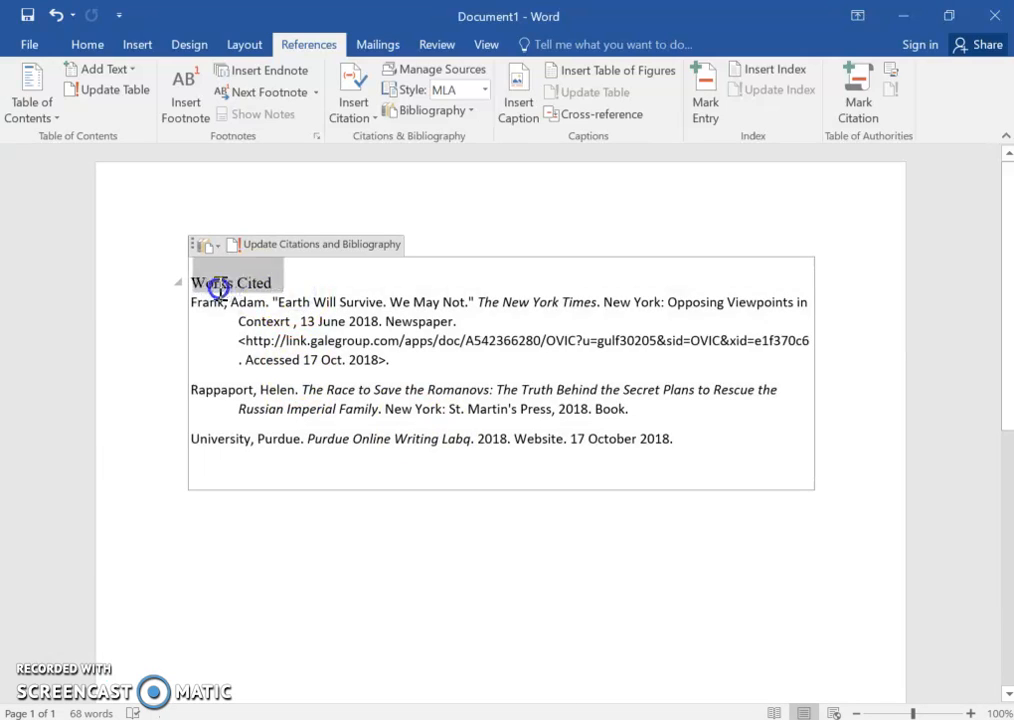
{"action": "left_click", "coordinate": [88, 45]}
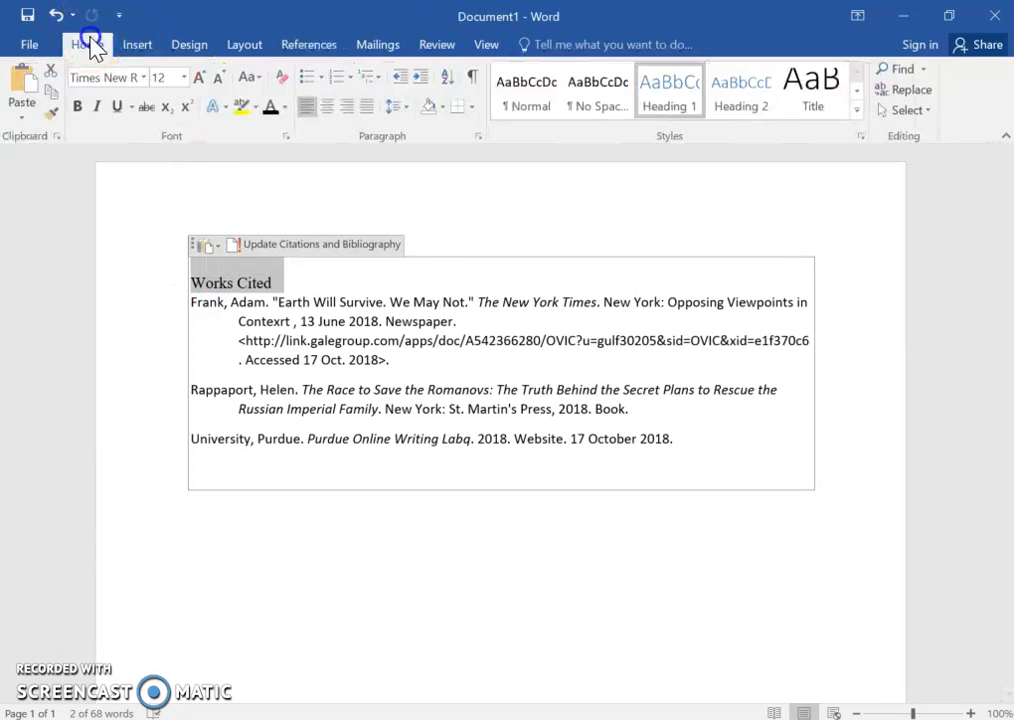
{"action": "left_click", "coordinate": [326, 106]}
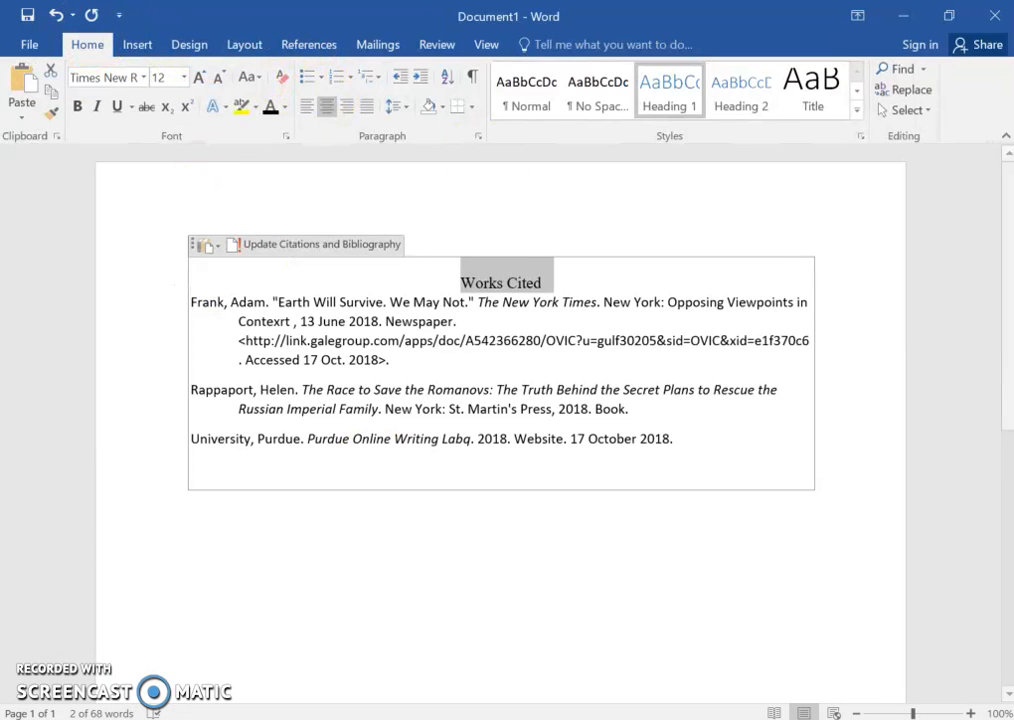
{"action": "left_click", "coordinate": [398, 614]}
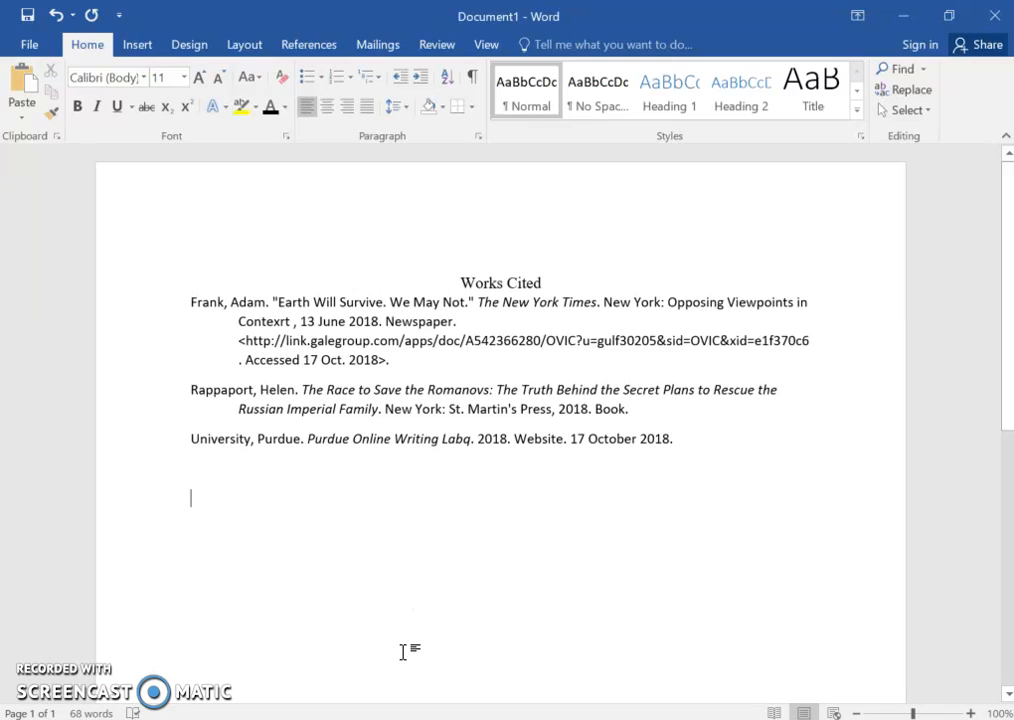